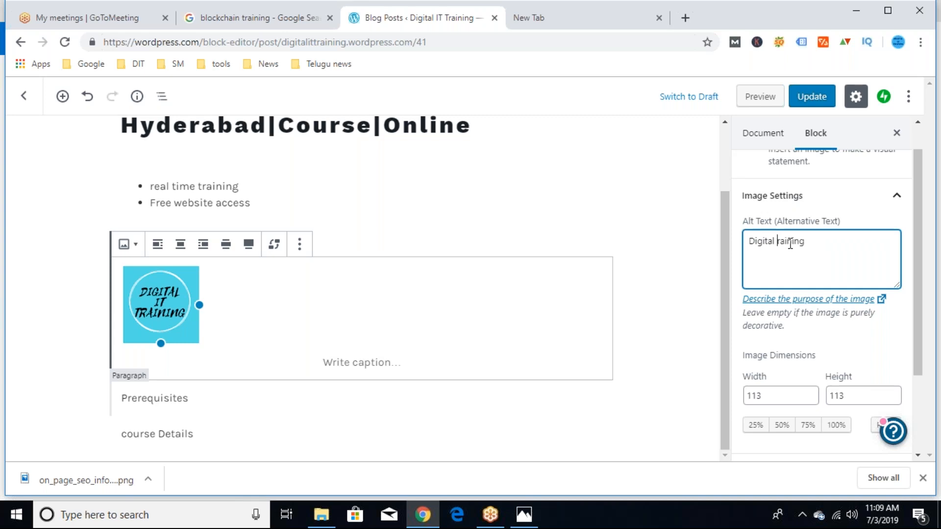
# Complete the logo image's alt text so it reads "Digital Marketing Training hyderabad".
pyautogui.write('Marketing Tr')
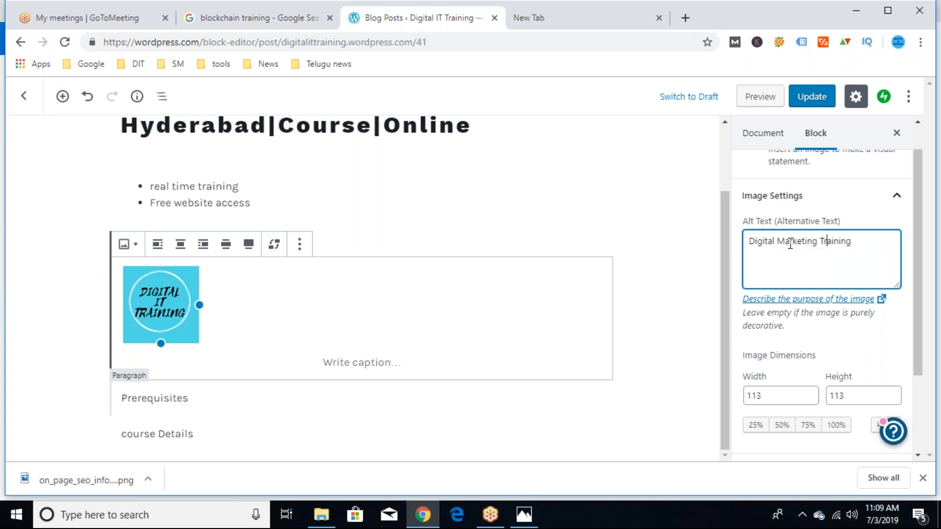
pyautogui.click(861, 240)
pyautogui.write('hyderabad')
pyautogui.moveTo(918, 206); pyautogui.dragTo(930, 243)
pyautogui.scroll(2, 907, 152)
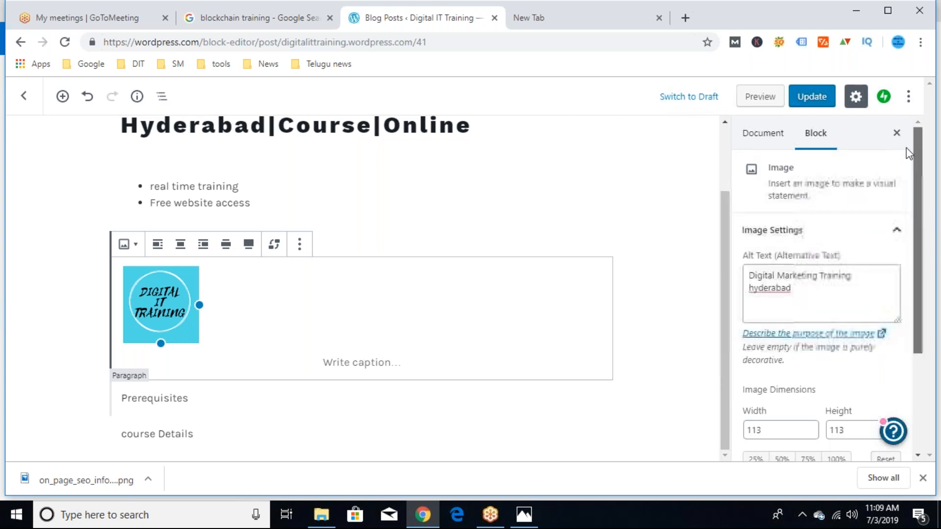
pyautogui.click(657, 186)
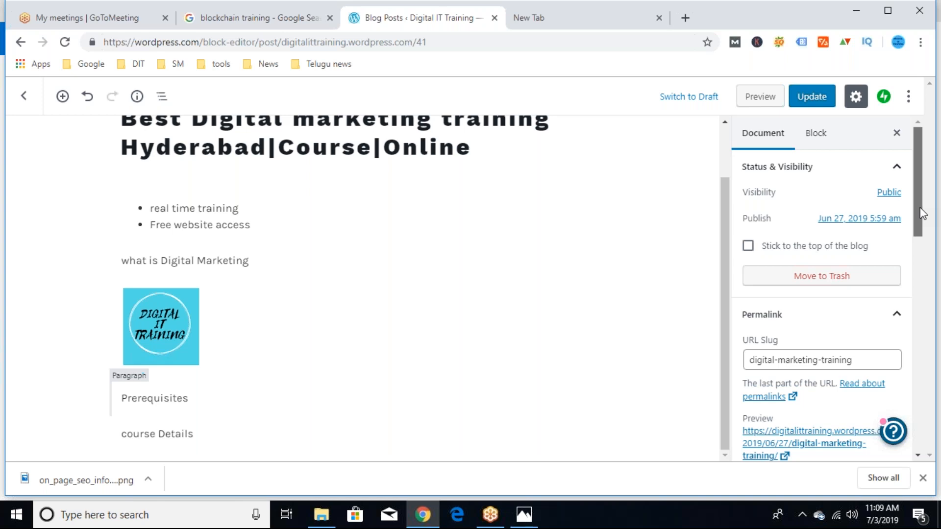
# Switch to the on-page SEO infographic in Photos and read its tips on multimedia, subheadings and keyword placement, returning to the post in Chrome.
pyautogui.scroll(-3, 922, 213)
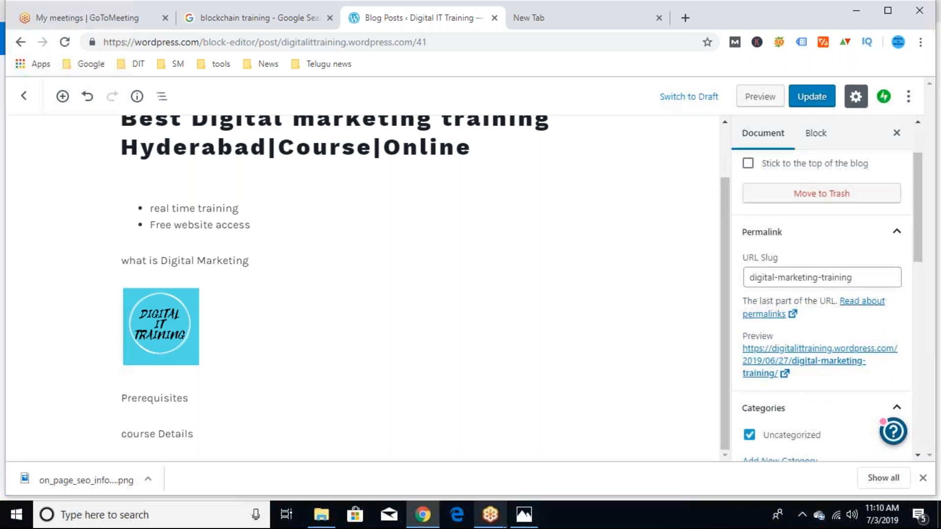
pyautogui.click(524, 514)
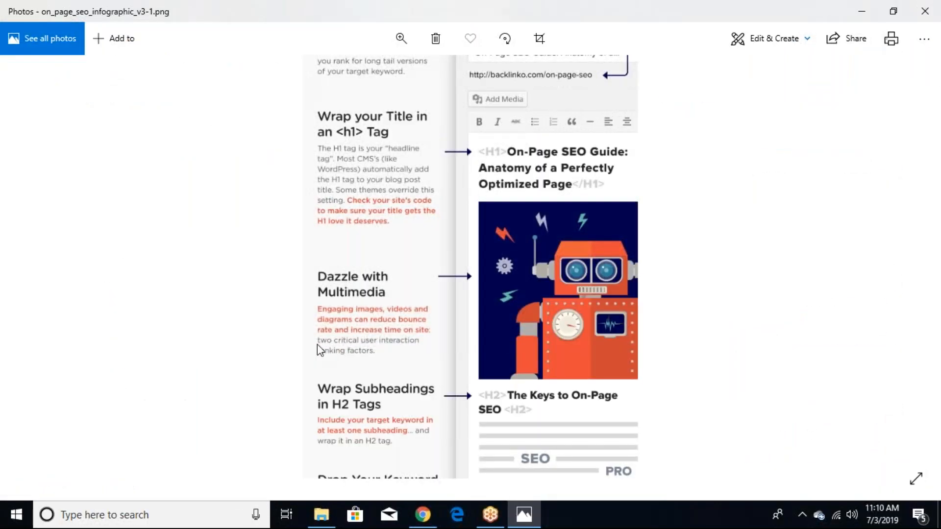
pyautogui.scroll(-1, 316, 348)
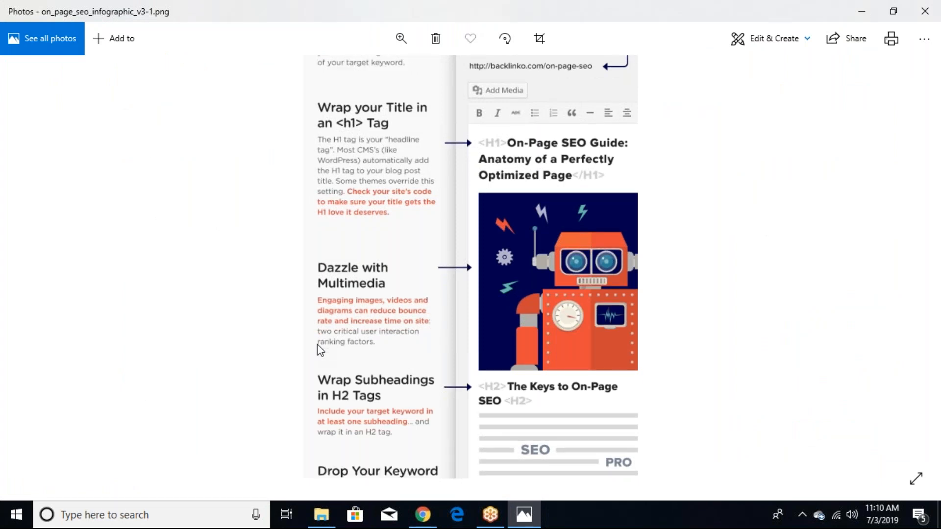
pyautogui.scroll(-5, 317, 345)
pyautogui.scroll(2, 317, 346)
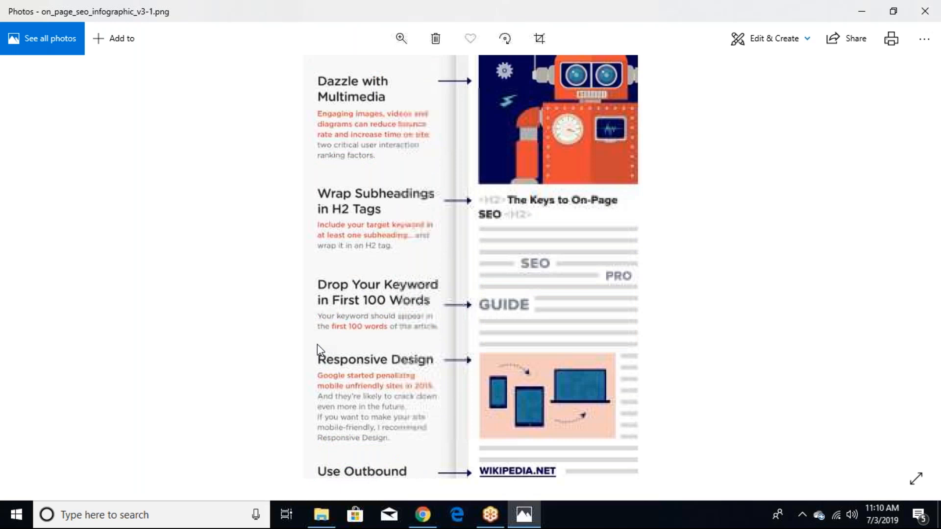
pyautogui.hotkey('alt', 'Tab')
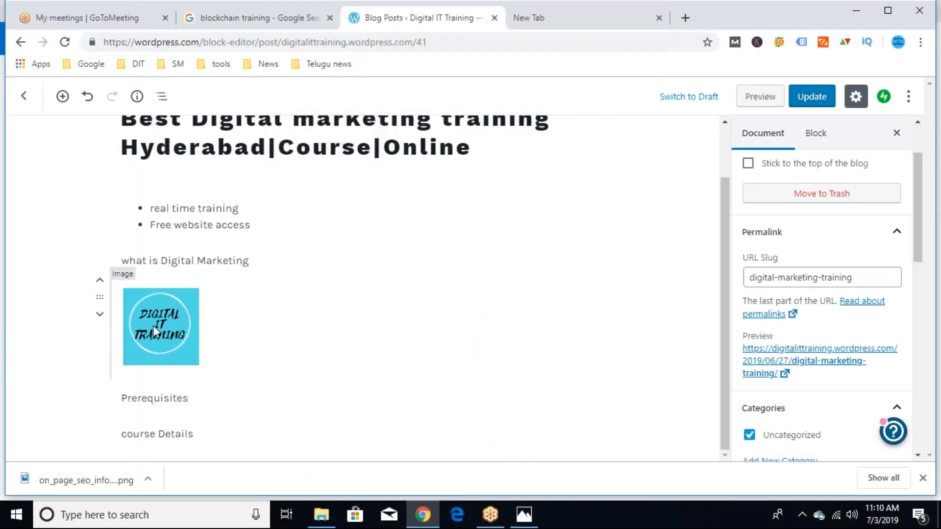
# Add an empty Image block directly below the Digital IT Training logo image.
pyautogui.click(227, 319)
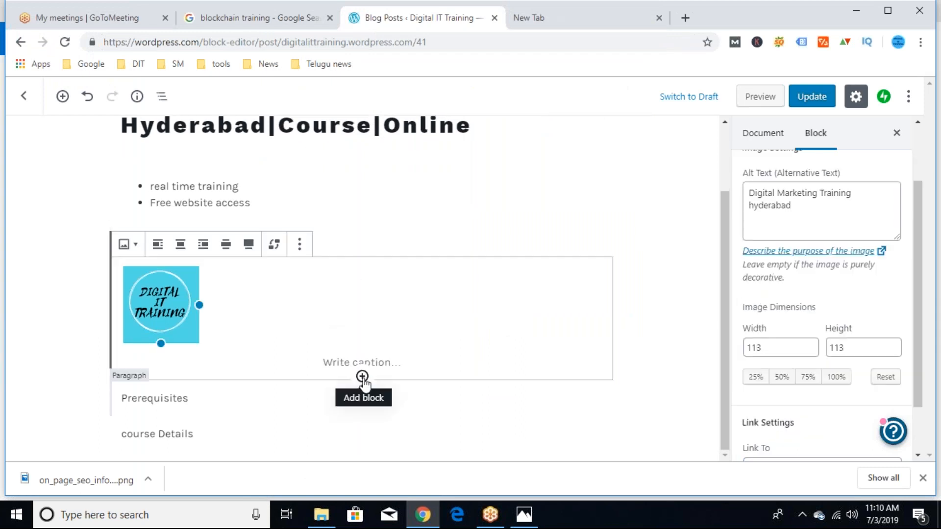
pyautogui.click(363, 378)
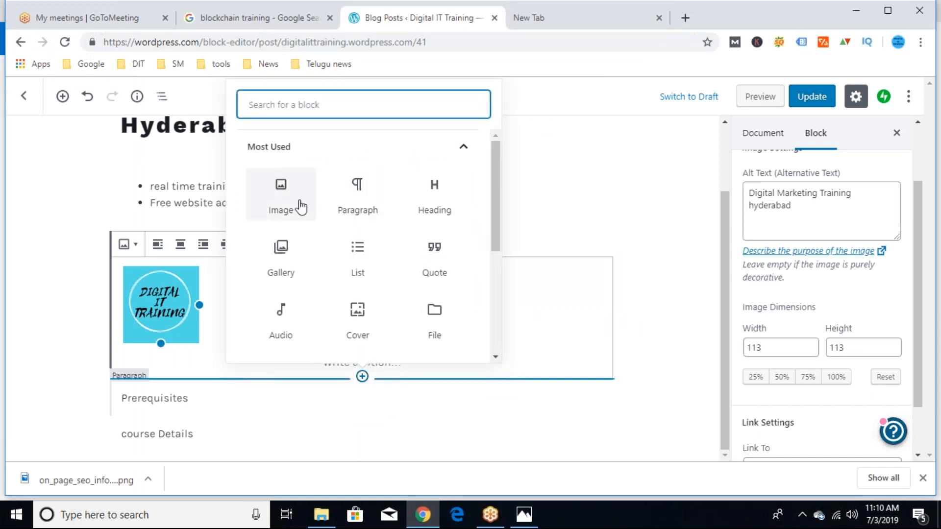
pyautogui.click(280, 196)
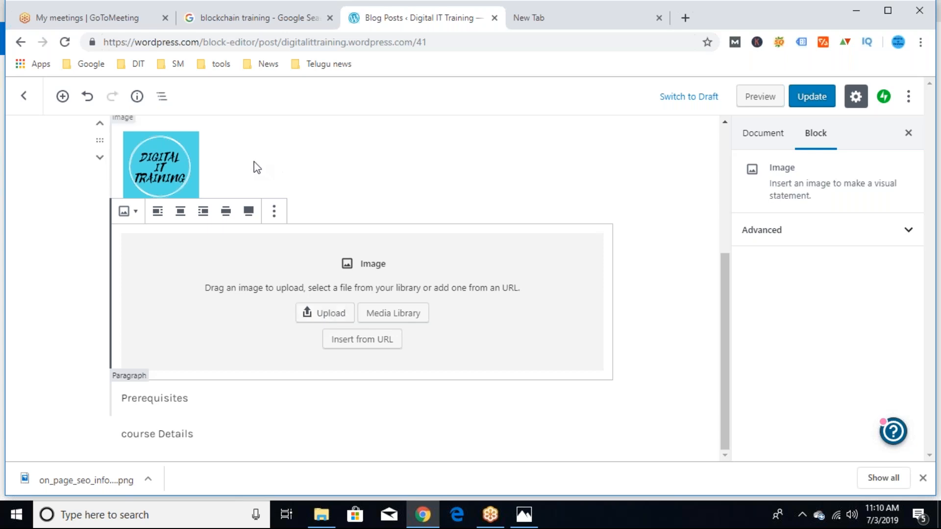
pyautogui.click(228, 168)
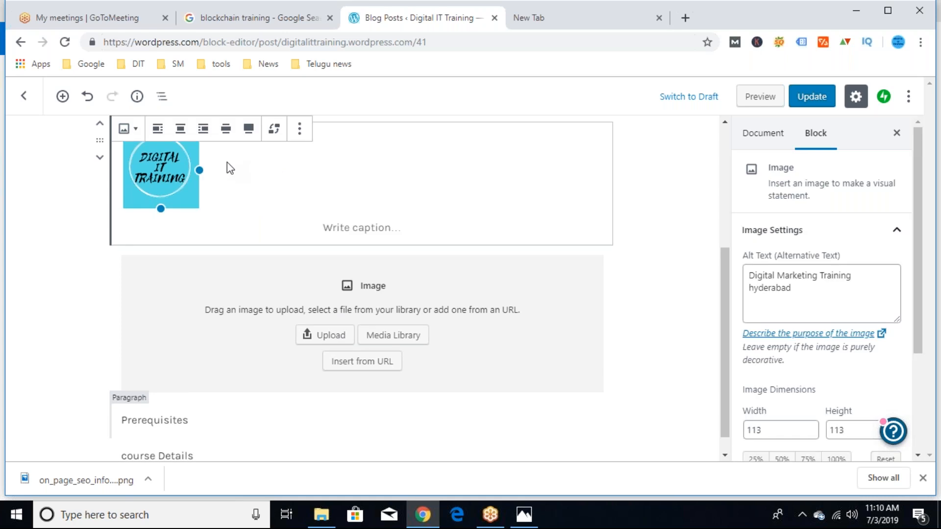
pyautogui.press('Down')
pyautogui.press('Down')
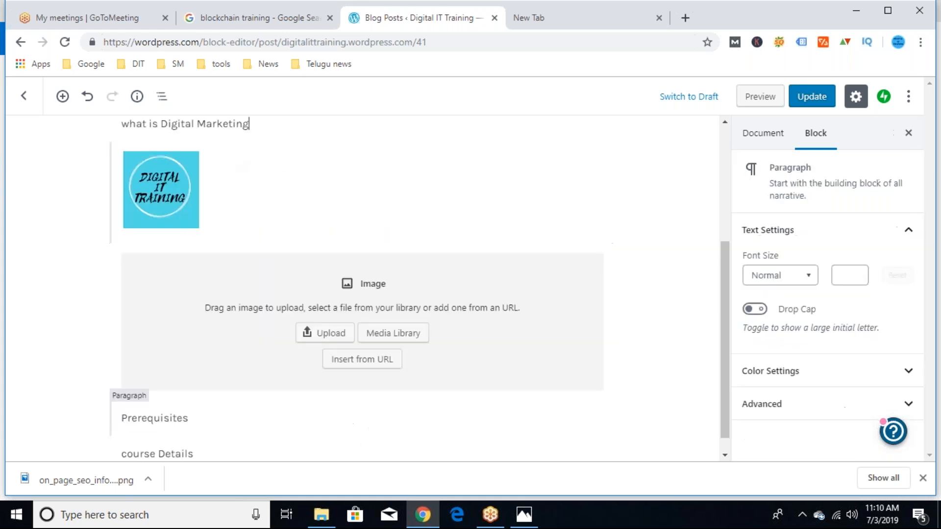
pyautogui.press('Up')
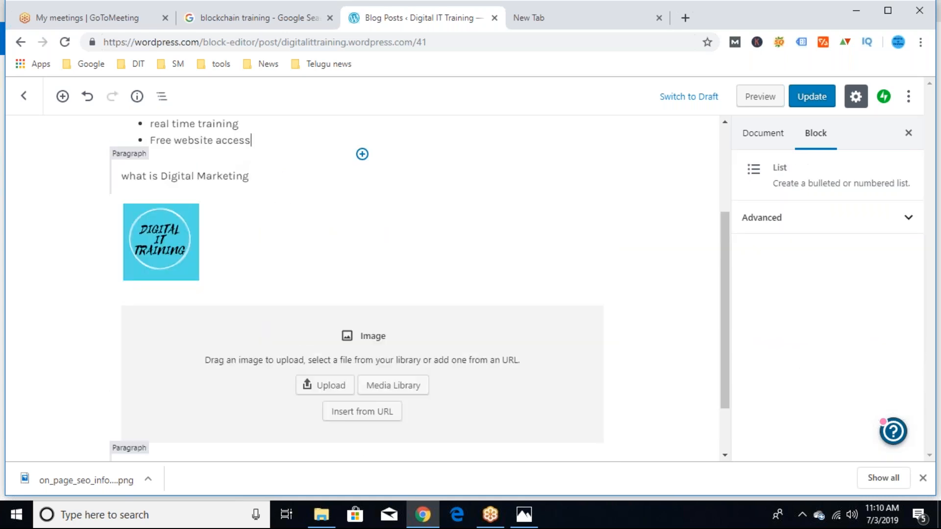
pyautogui.press('Down')
pyautogui.press('Up')
pyautogui.press('Up')
pyautogui.press('Down')
pyautogui.press('Down')
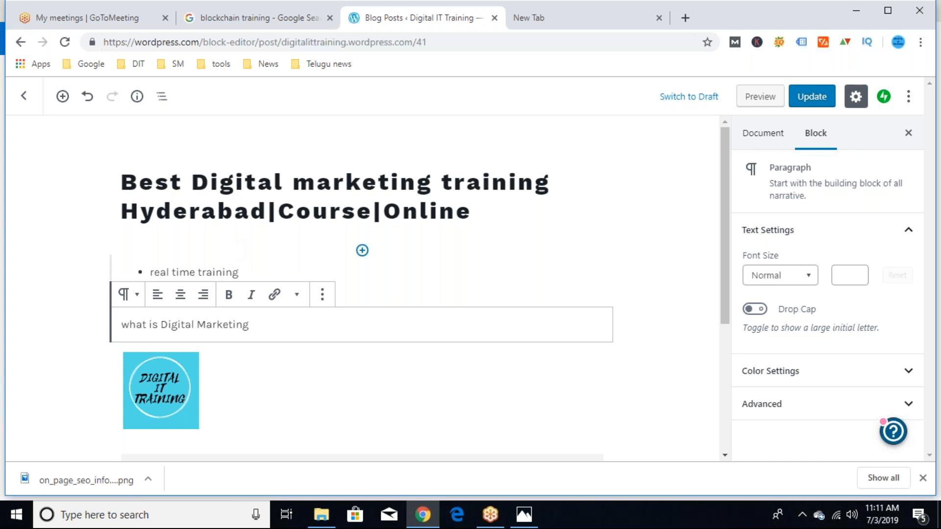
# Review the logo image's alt text and the infographic's tips in Photos from the H1 title to outbound links, returning to the post in Chrome.
pyautogui.click(258, 382)
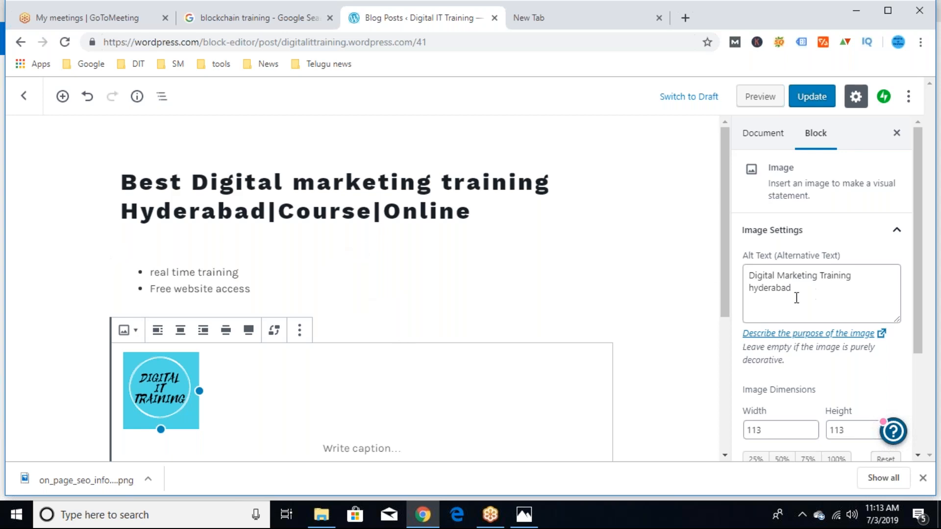
pyautogui.moveTo(795, 296); pyautogui.dragTo(752, 274)
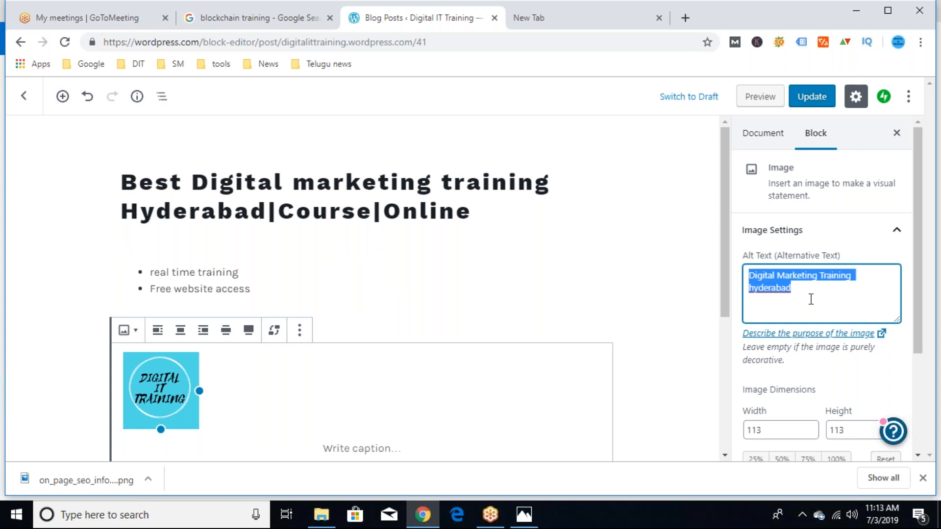
pyautogui.moveTo(434, 523)
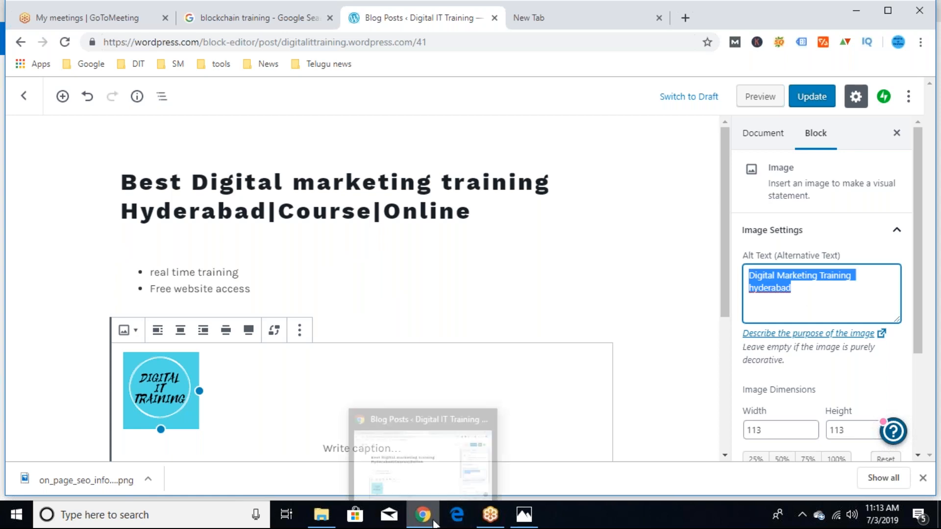
pyautogui.click(523, 520)
pyautogui.scroll(-3, 749, 277)
pyautogui.scroll(5, 748, 276)
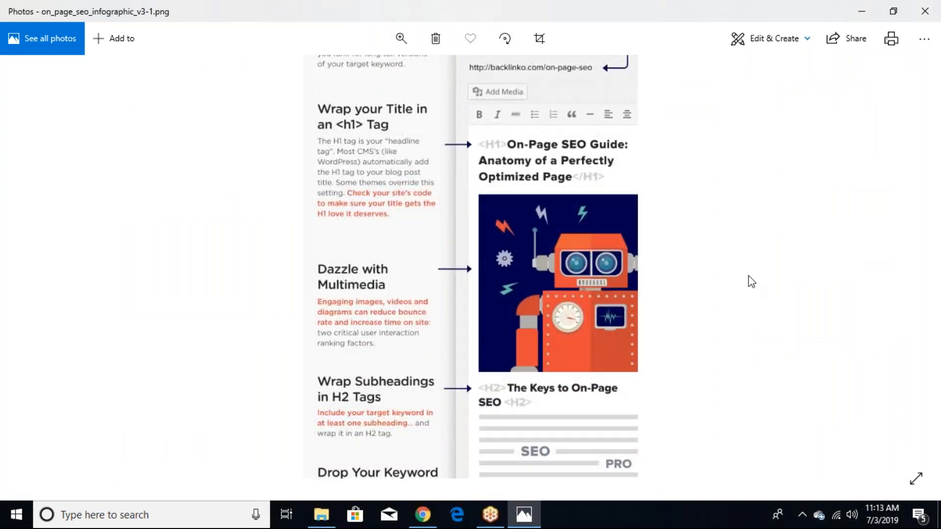
pyautogui.scroll(3, 748, 276)
pyautogui.scroll(-3, 748, 276)
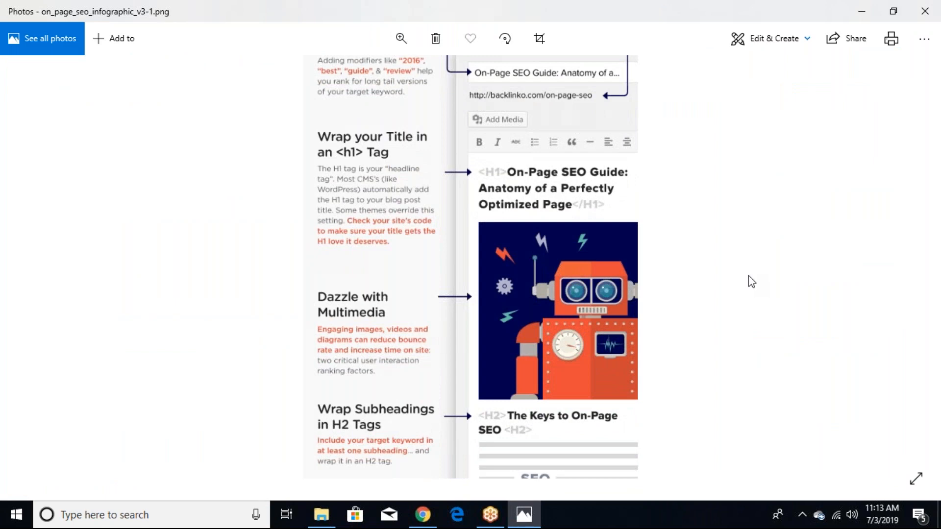
pyautogui.scroll(4, 748, 275)
pyautogui.scroll(-2, 748, 275)
pyautogui.scroll(-8, 748, 275)
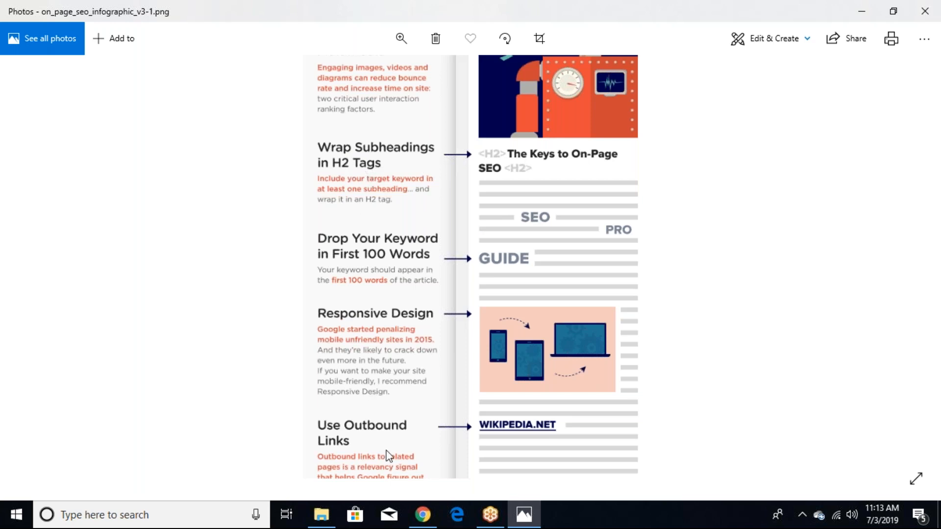
pyautogui.click(422, 507)
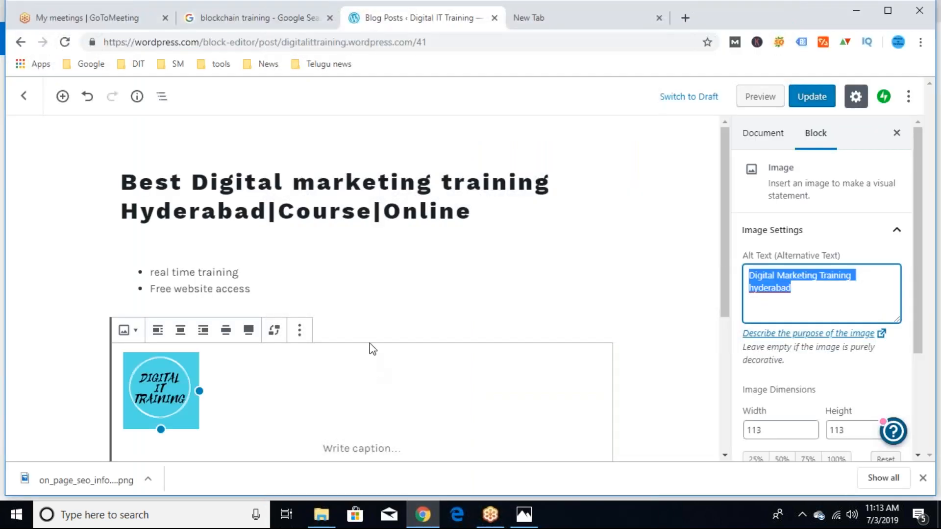
pyautogui.press('Left')
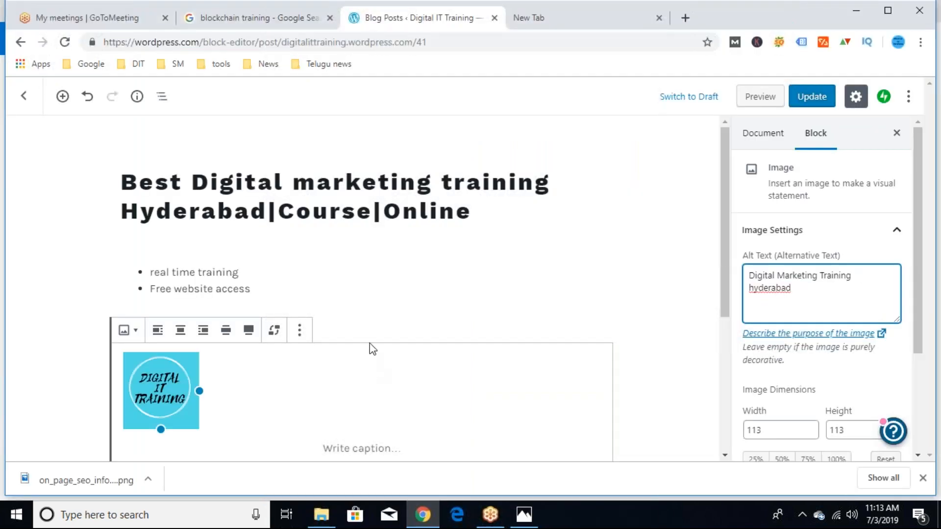
# Copy the phrase "Digital marketing training" from the post title.
pyautogui.moveTo(725, 292)
pyautogui.mouseDown()
pyautogui.moveTo(729, 307)
pyautogui.moveTo(727, 299)
pyautogui.mouseUp()
pyautogui.moveTo(196, 155); pyautogui.dragTo(564, 158)
pyautogui.rightClick(522, 160)
pyautogui.click(545, 208)
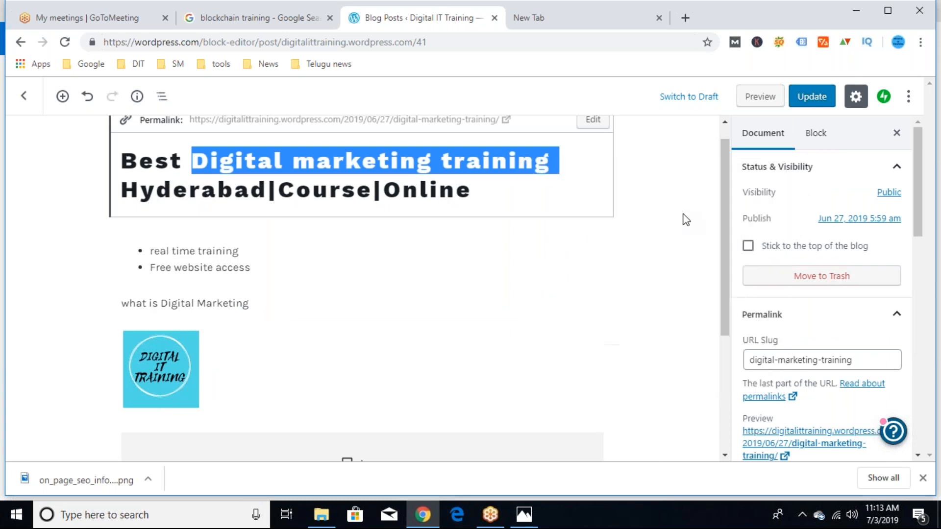
# Add a Heading block between the empty Image block and the "Prerequisites" paragraph.
pyautogui.moveTo(722, 230); pyautogui.dragTo(737, 383)
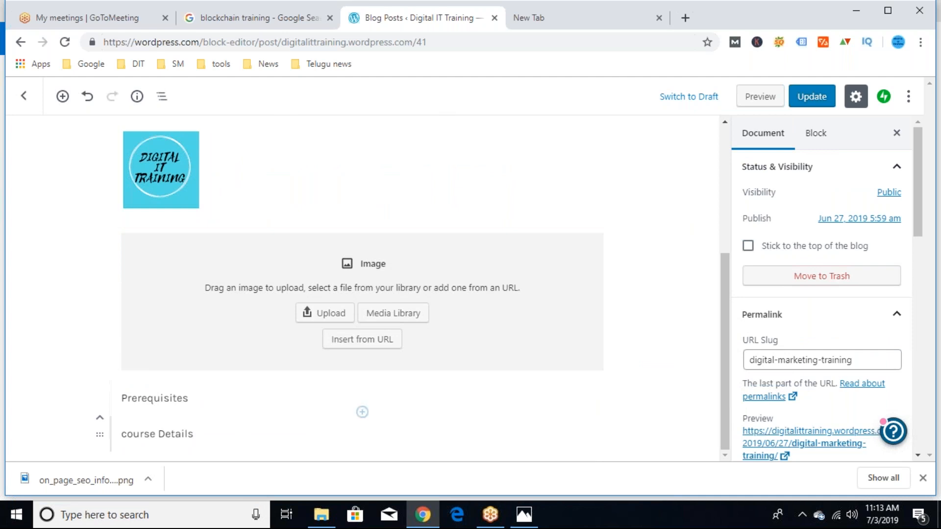
pyautogui.doubleClick(197, 394)
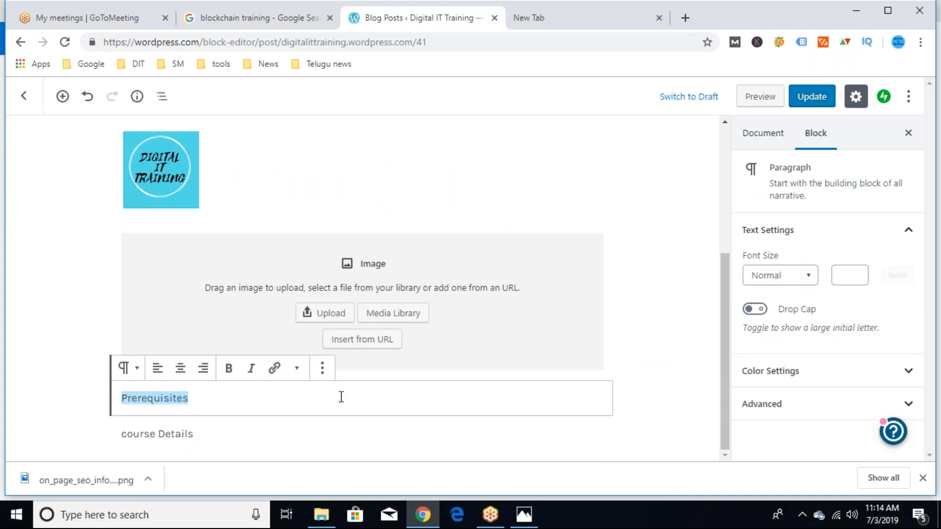
pyautogui.click(341, 412)
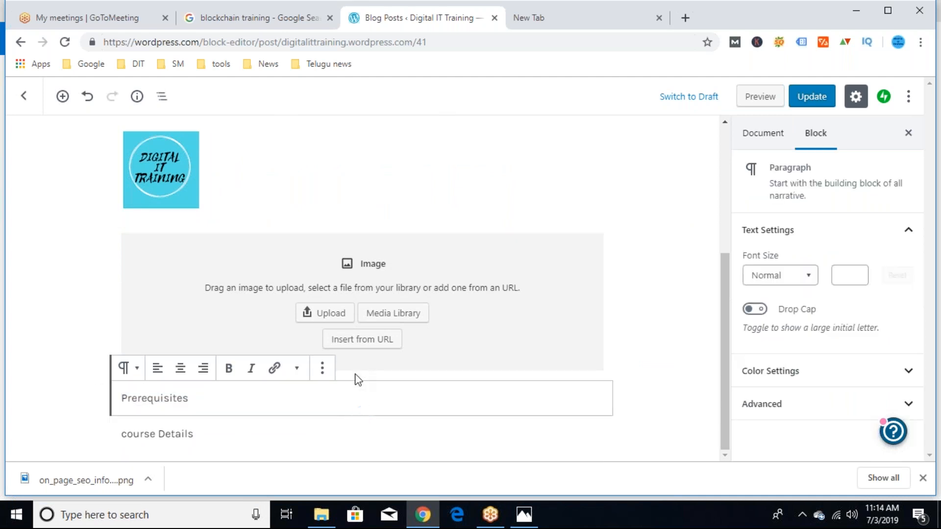
pyautogui.click(669, 338)
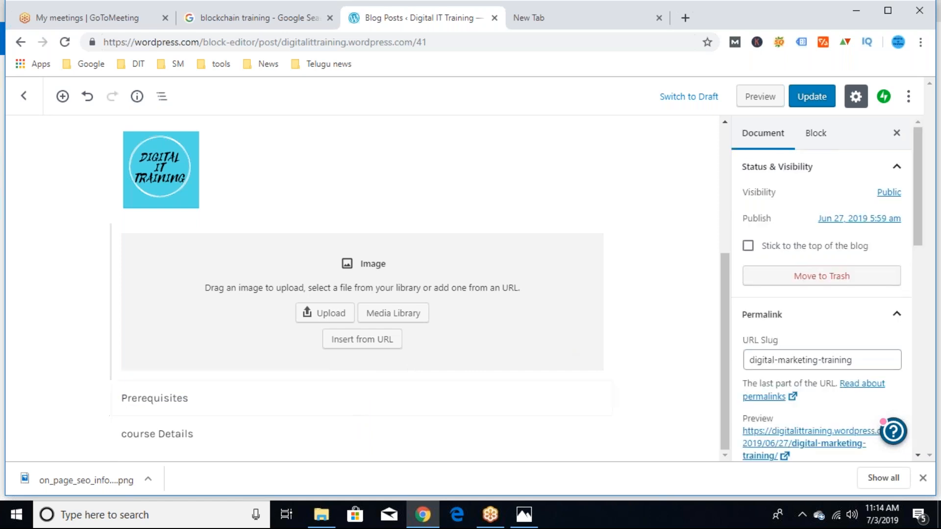
pyautogui.click(362, 377)
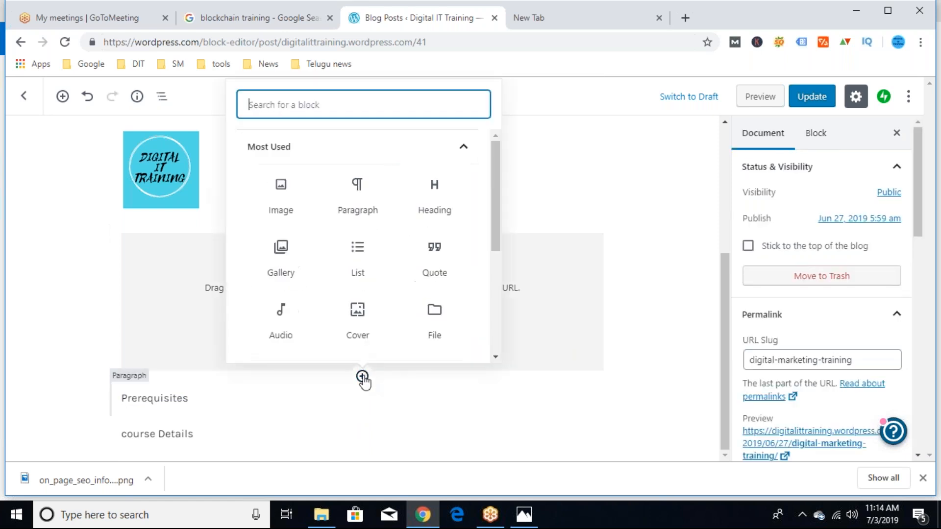
pyautogui.click(424, 207)
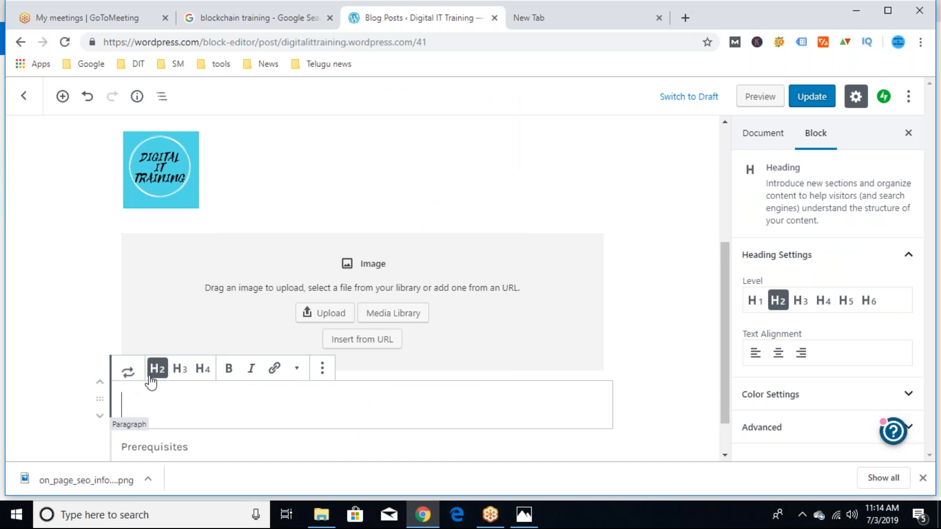
# Paste "Digital marketing training" into the new block above "Prerequisites" and transform it into an H2 heading.
pyautogui.rightClick(151, 401)
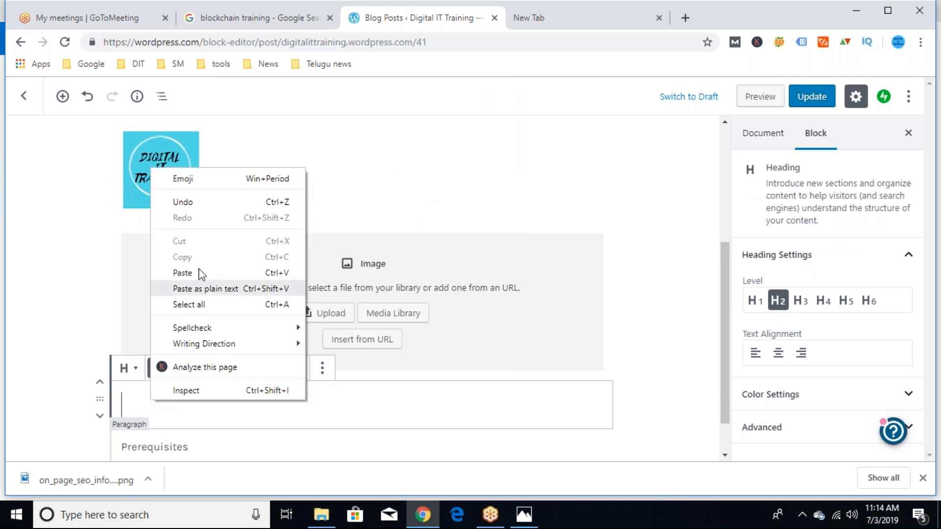
pyautogui.click(198, 272)
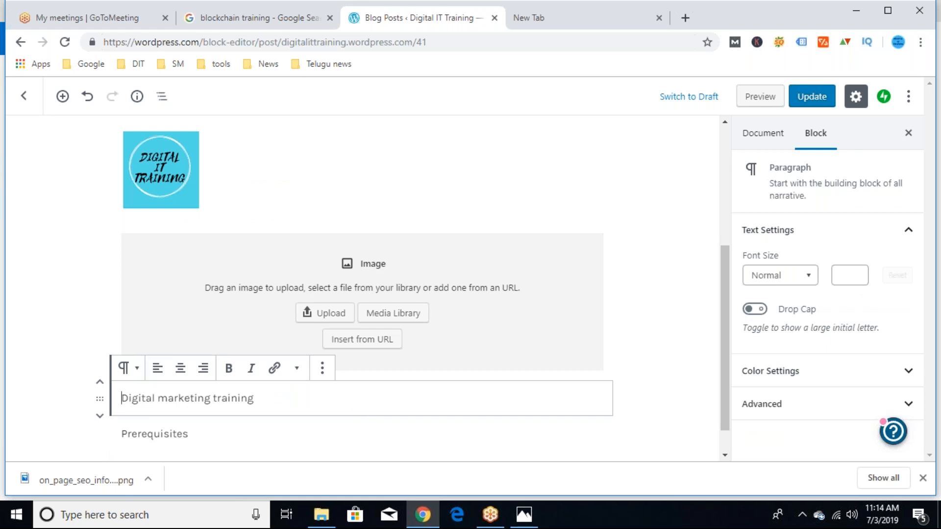
pyautogui.click(142, 378)
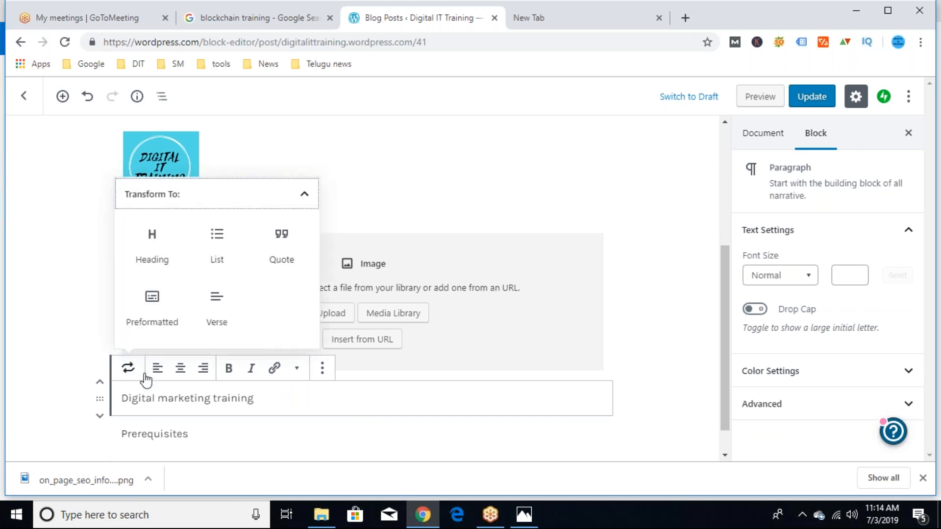
pyautogui.click(166, 252)
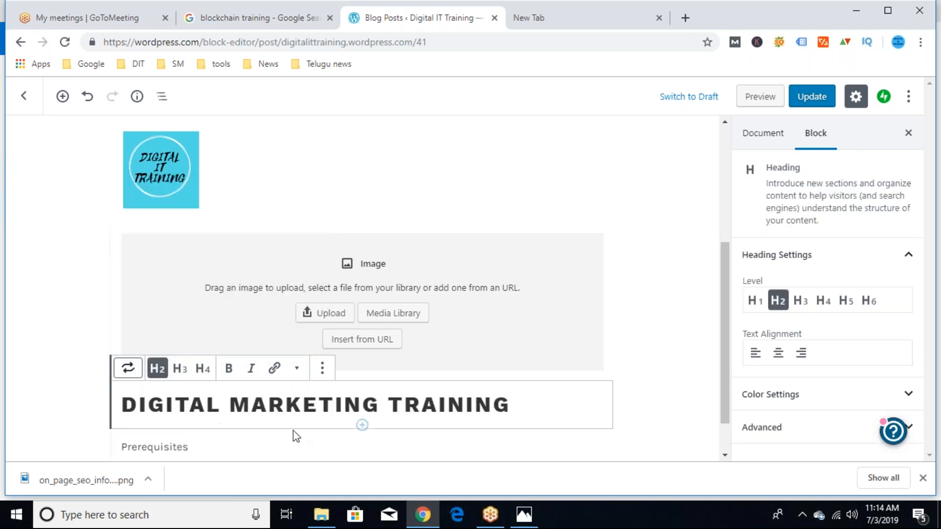
pyautogui.click(515, 410)
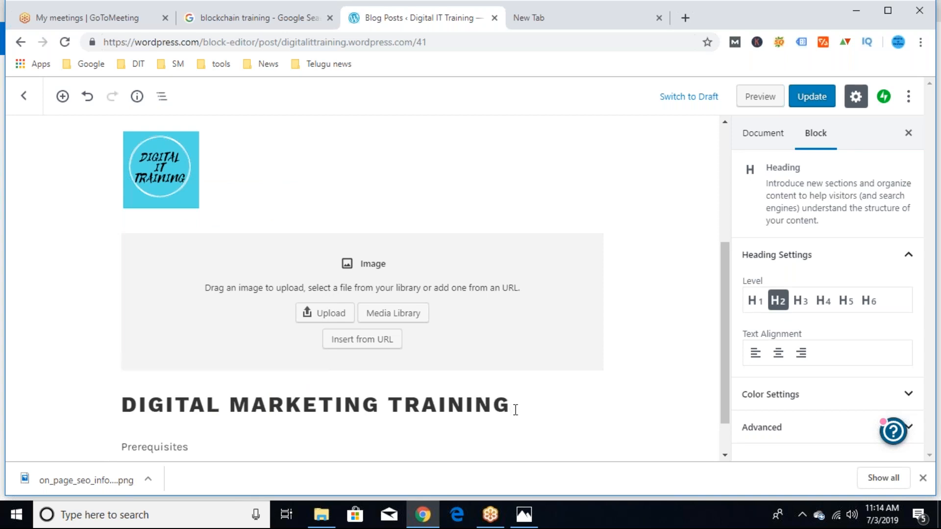
# Append "PREREQUISITES" to the "Digital marketing training" H2 heading, correcting its spelling with the spell-check suggestion.
pyautogui.write('PRERE')
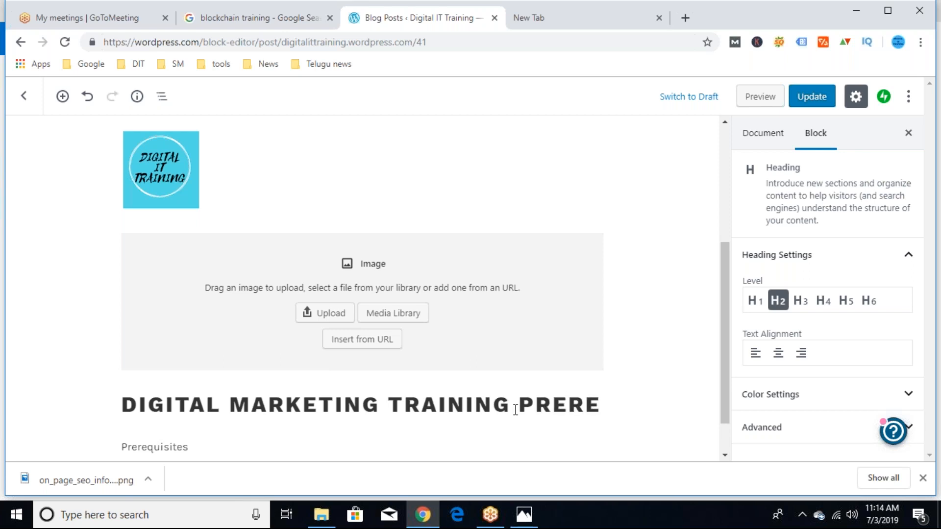
pyautogui.write('QUISITIES')
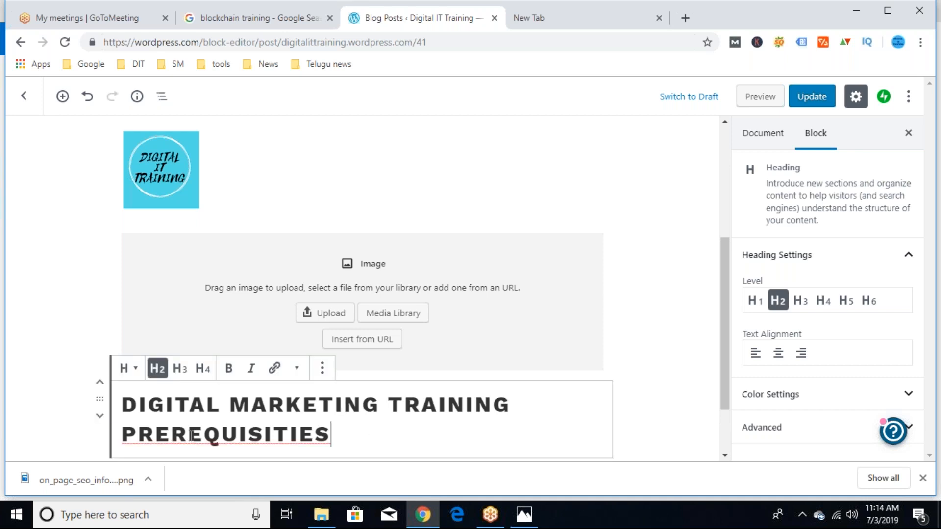
pyautogui.rightClick(221, 435)
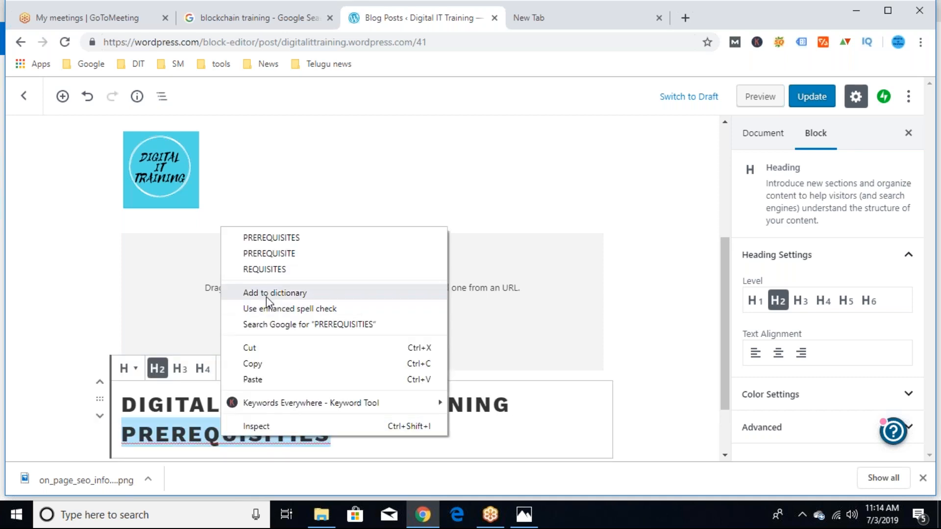
pyautogui.click(288, 238)
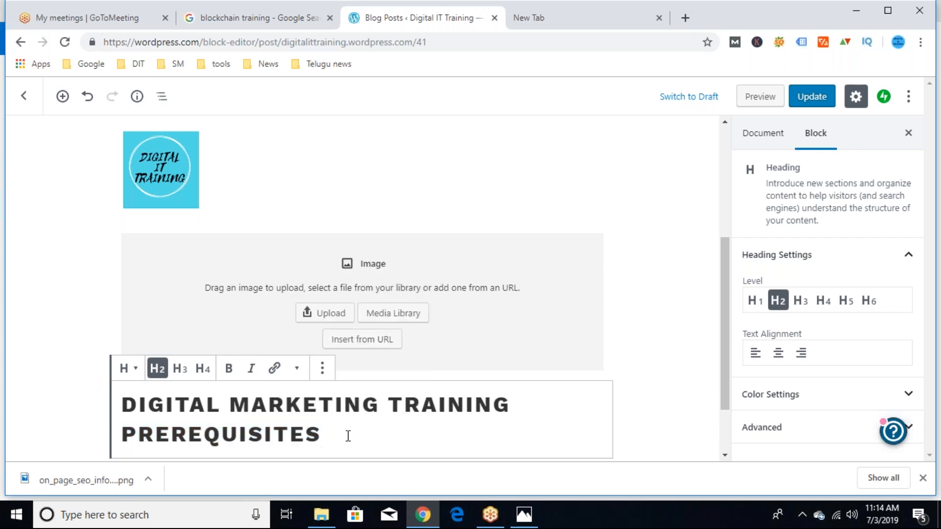
# Compare the prerequisites heading with the infographic's H2 subheading tip in Photos, returning to the post in Chrome.
pyautogui.moveTo(723, 322); pyautogui.dragTo(723, 349)
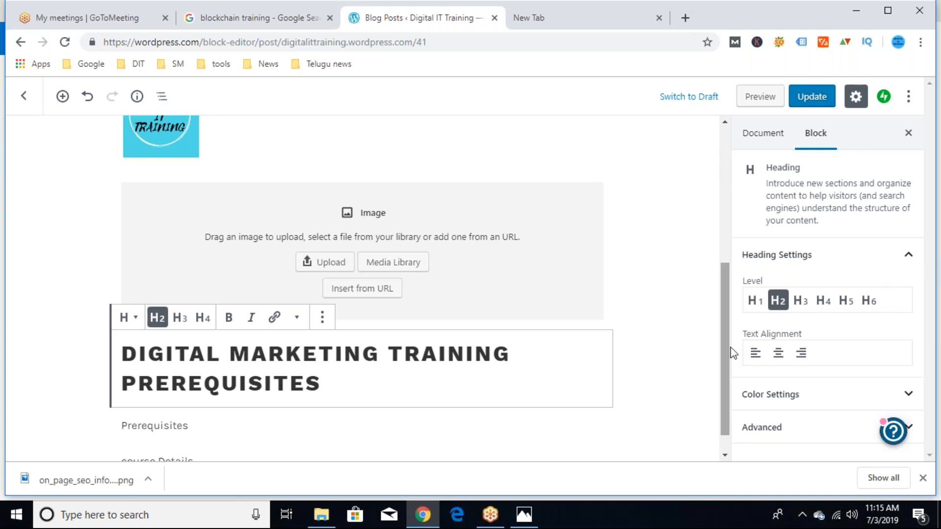
pyautogui.scroll(-1, 725, 353)
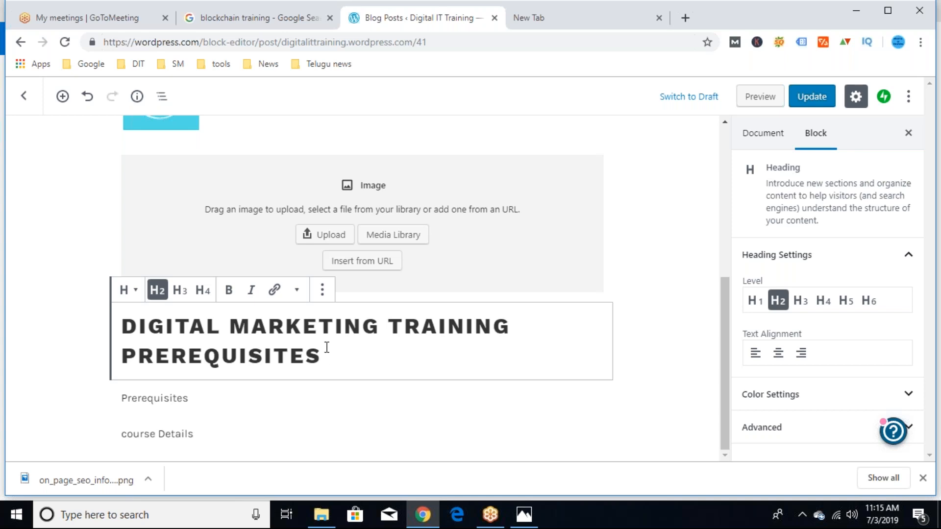
pyautogui.tripleClick(329, 331)
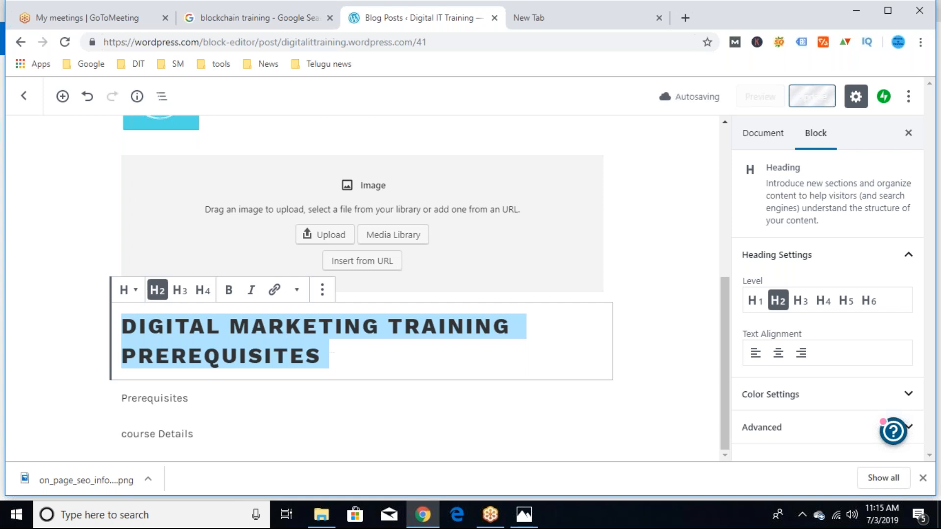
pyautogui.moveTo(525, 523)
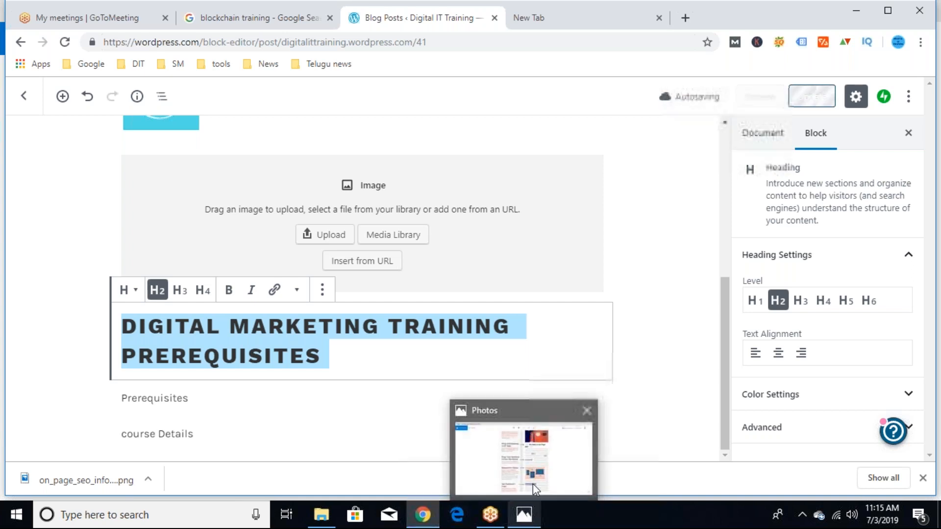
pyautogui.click(533, 484)
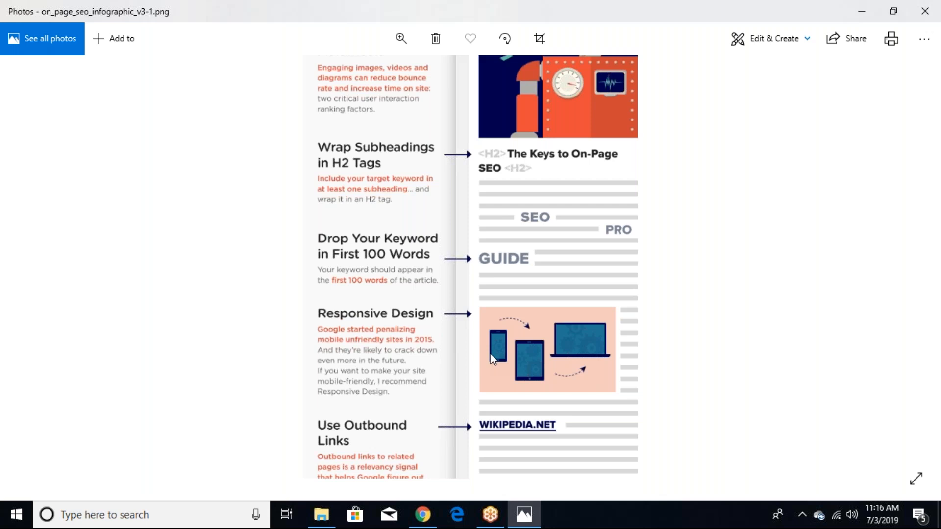
pyautogui.click(422, 515)
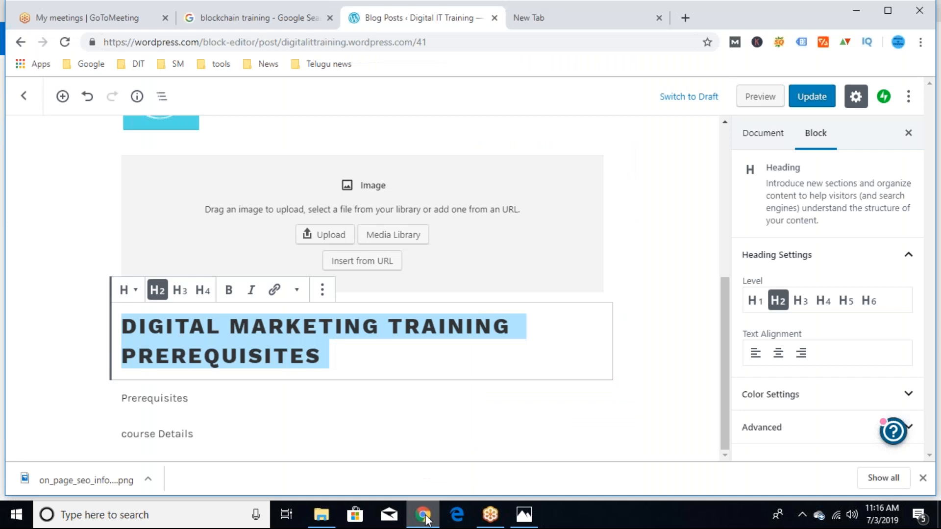
pyautogui.click(459, 369)
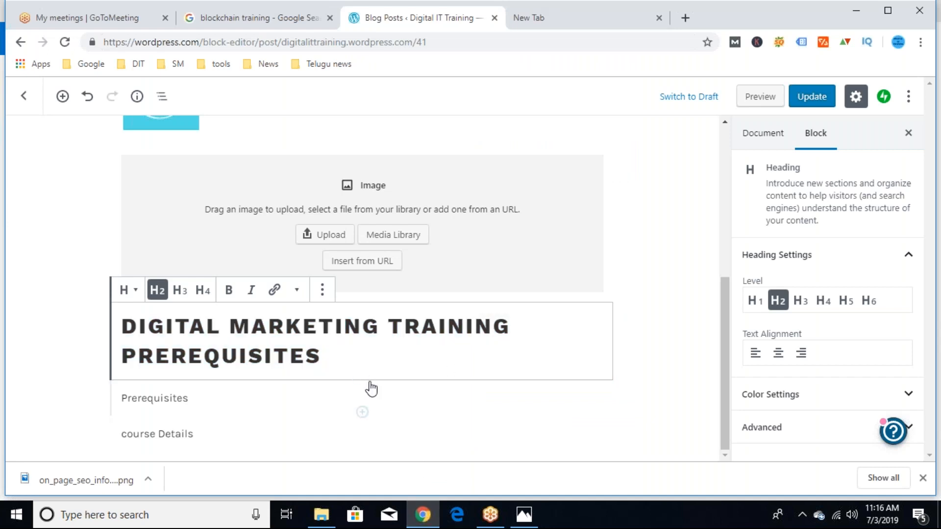
# Insert a block between the "Prerequisites" and "course Details" paragraphs reading "Digital marketing training Course Details".
pyautogui.click(362, 413)
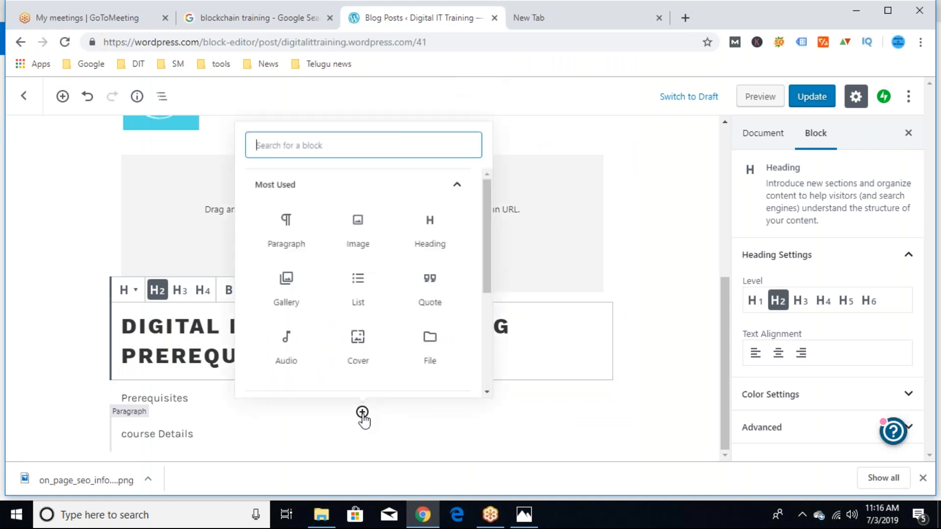
pyautogui.click(430, 232)
pyautogui.write('Digital marketing training')
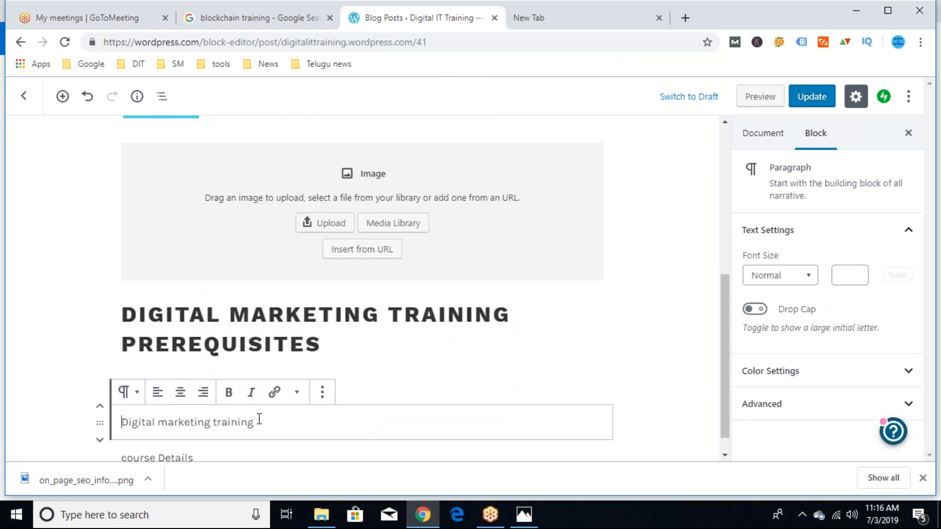
pyautogui.click(290, 420)
pyautogui.write('Course Details')
# Transform the "Digital marketing training Course Details" paragraph into a heading and set its level to H3.
pyautogui.hotkey('ctrl', 'a')
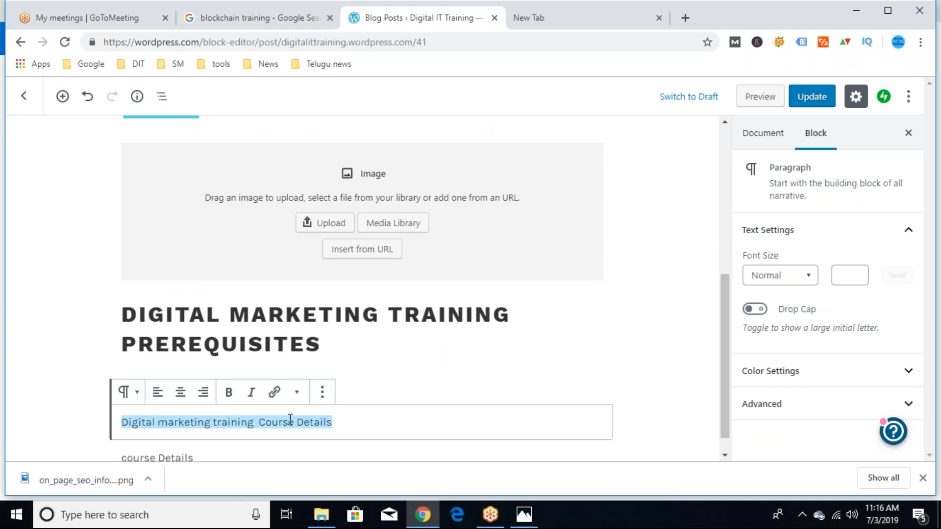
pyautogui.click(131, 394)
pyautogui.click(152, 267)
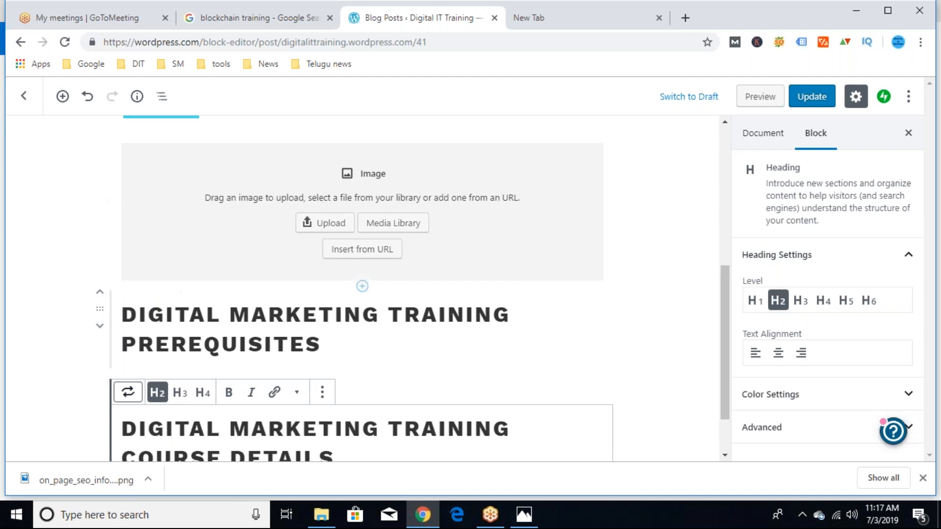
pyautogui.click(182, 396)
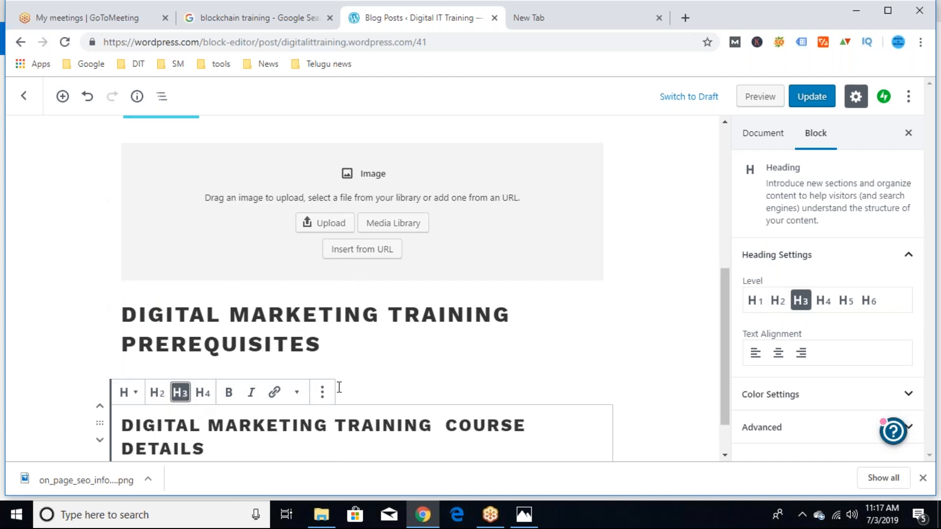
pyautogui.click(432, 347)
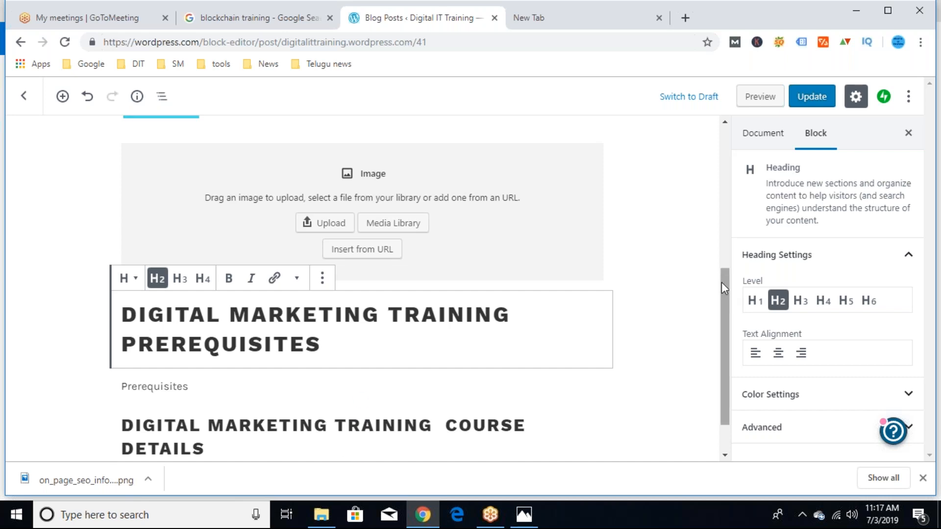
# Read the infographic's tip on using the keyword in the first 100 words in Photos, returning to the post in Chrome.
pyautogui.scroll(-1, 723, 305)
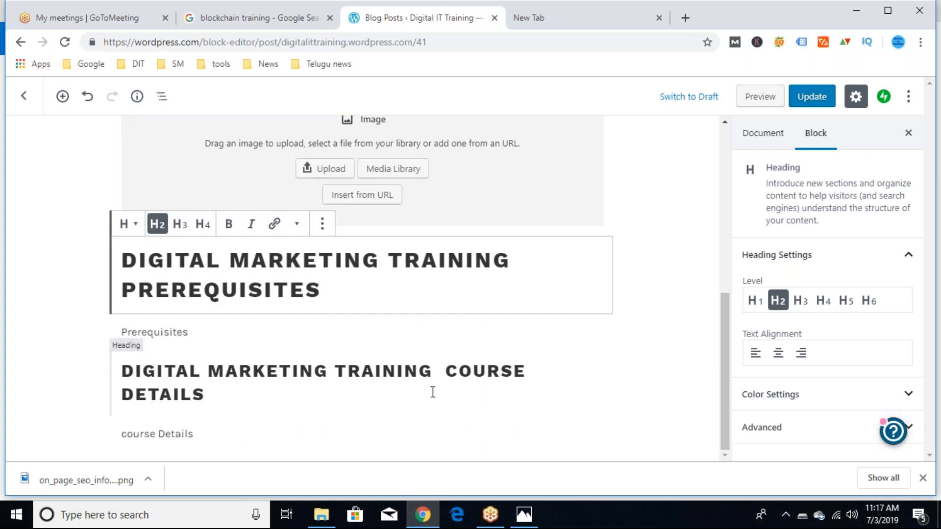
pyautogui.click(921, 394)
pyautogui.click(524, 515)
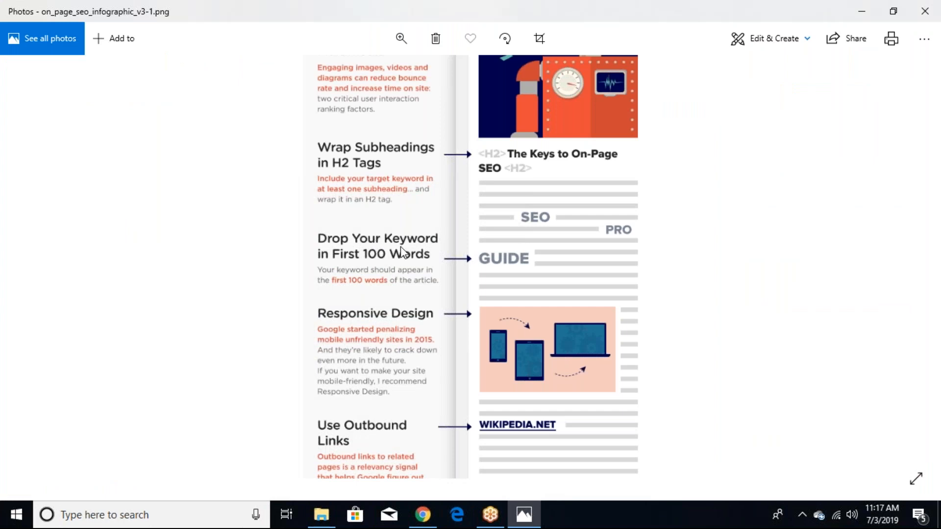
pyautogui.click(424, 517)
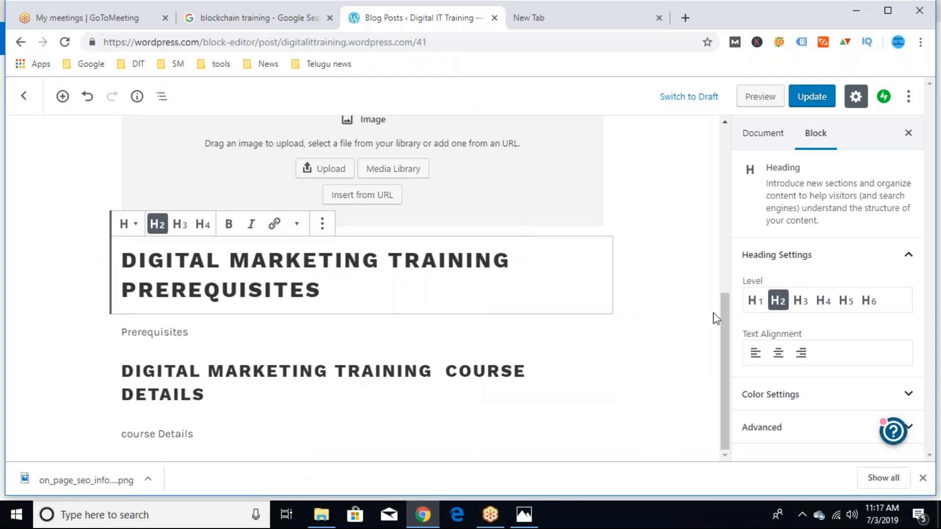
# Upload the content-1 picture from the Pictures folder into the empty Image block below the logo.
pyautogui.moveTo(728, 312); pyautogui.dragTo(728, 222)
pyautogui.click(377, 156)
pyautogui.moveTo(365, 278)
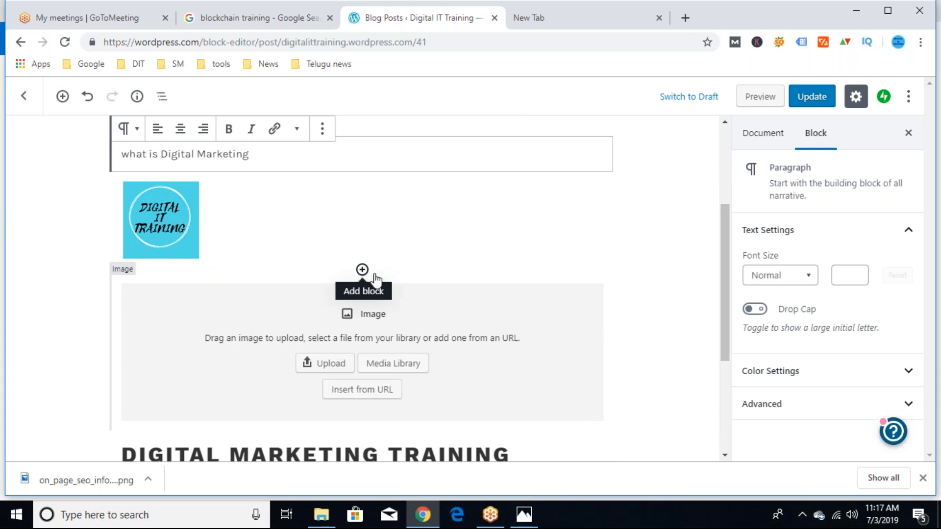
pyautogui.click(339, 365)
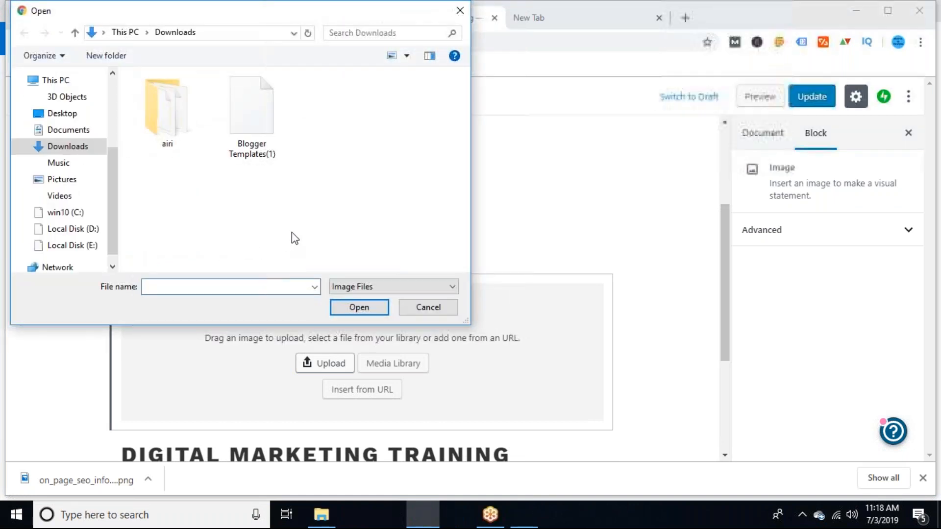
pyautogui.click(61, 180)
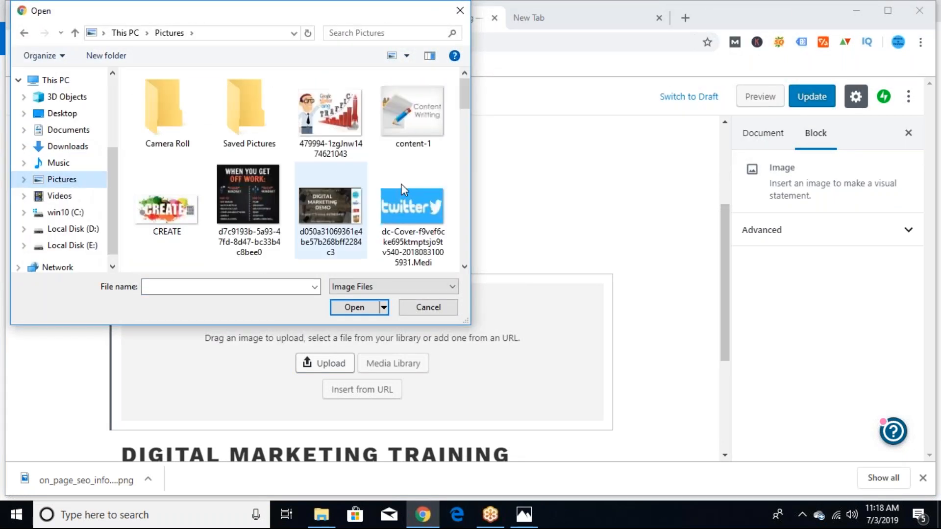
pyautogui.click(401, 123)
pyautogui.click(355, 307)
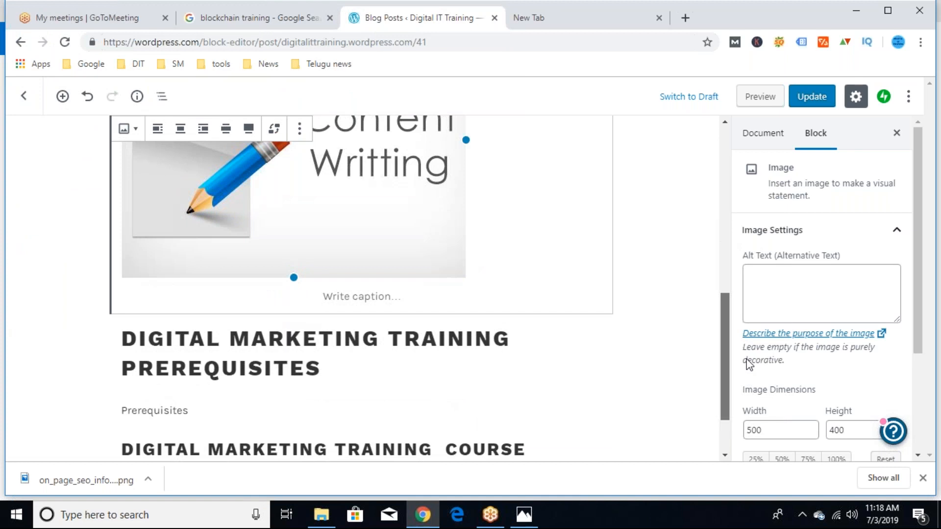
# Remove the Image block holding the content writing picture below the logo.
pyautogui.scroll(4, 715, 274)
pyautogui.click(299, 184)
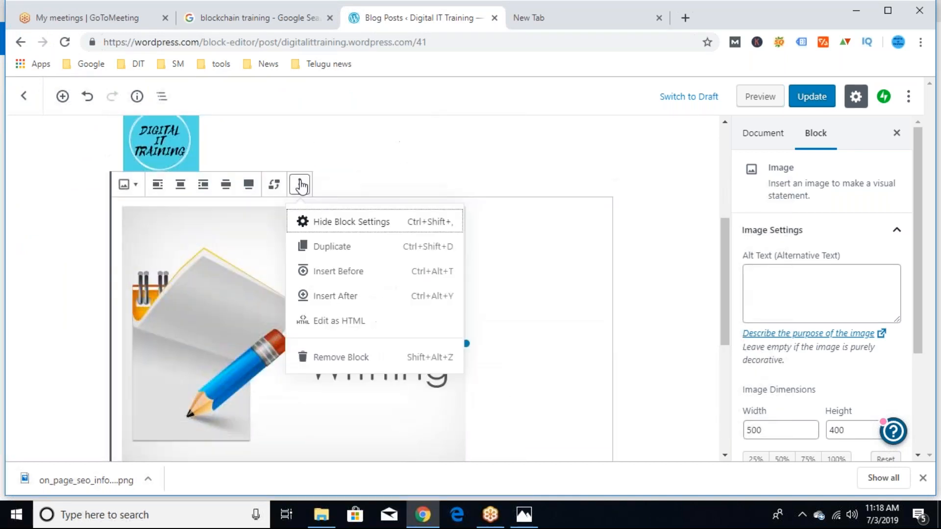
pyautogui.click(342, 382)
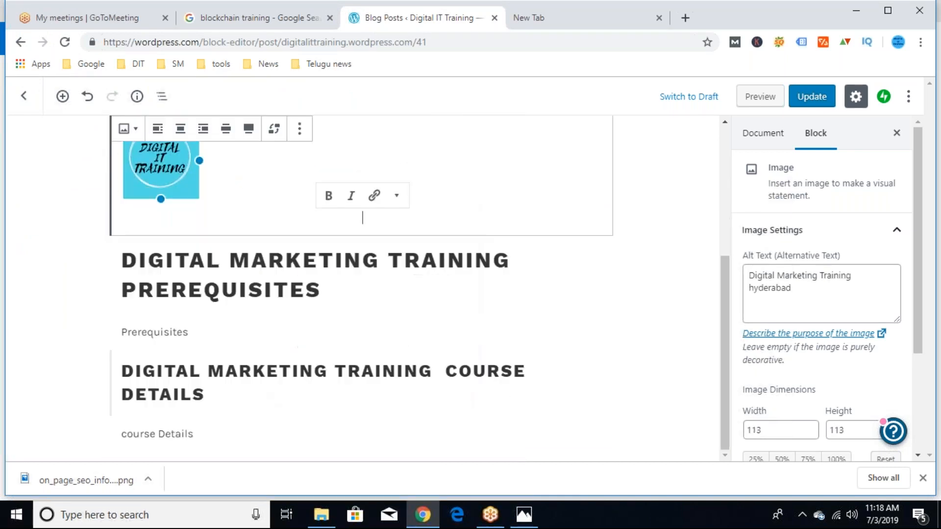
# Insert an empty bullet above "real time training" in the list under the post title.
pyautogui.moveTo(725, 323); pyautogui.dragTo(706, 197)
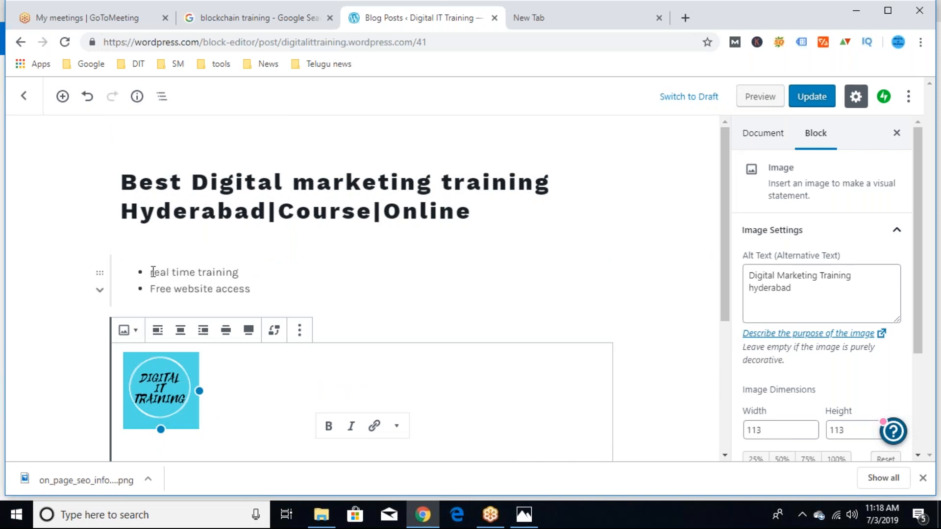
pyautogui.moveTo(151, 272)
pyautogui.mouseDown()
pyautogui.moveTo(190, 273)
pyautogui.moveTo(171, 255)
pyautogui.moveTo(149, 264)
pyautogui.mouseUp()
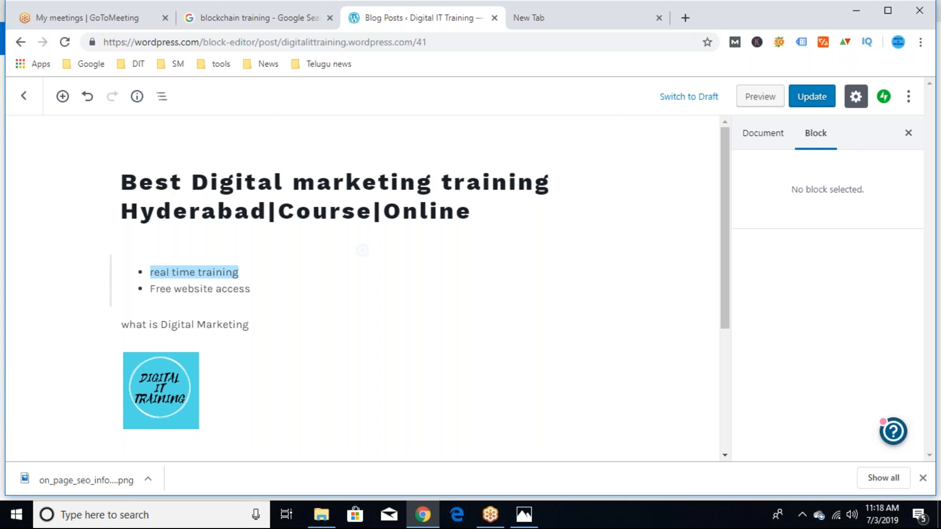
pyautogui.click(152, 265)
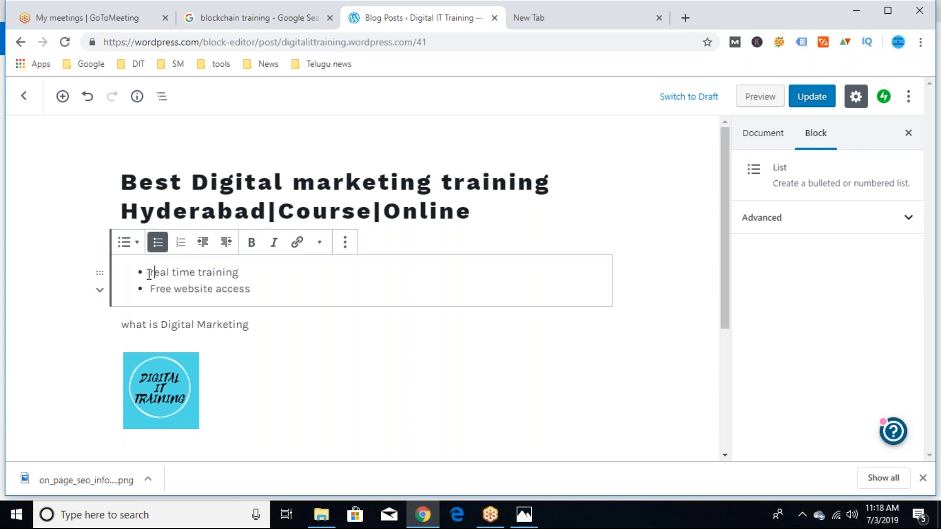
pyautogui.moveTo(150, 273); pyautogui.dragTo(161, 273)
pyautogui.click(151, 274)
pyautogui.press('Return')
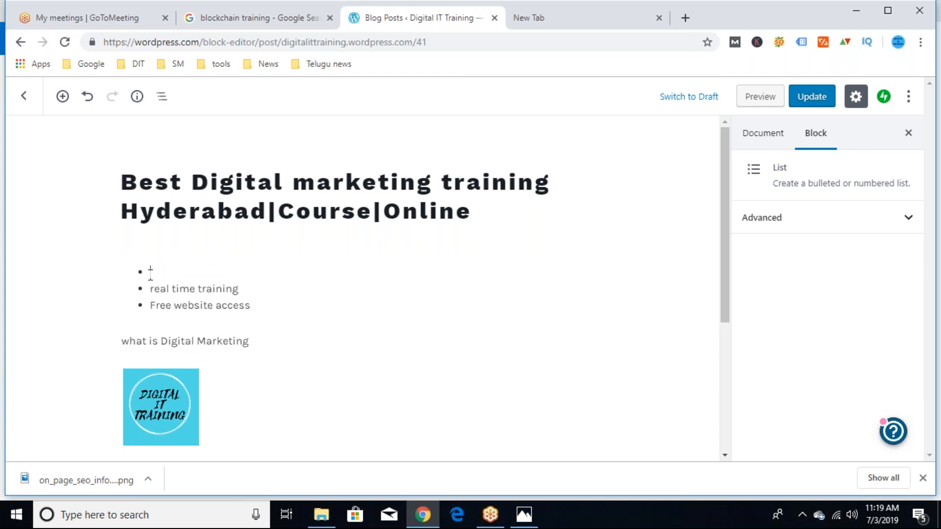
# Write "We provide Digital marketing training hyderabad" in the empty first bullet of the list.
pyautogui.write('We provide Digital marketin t')
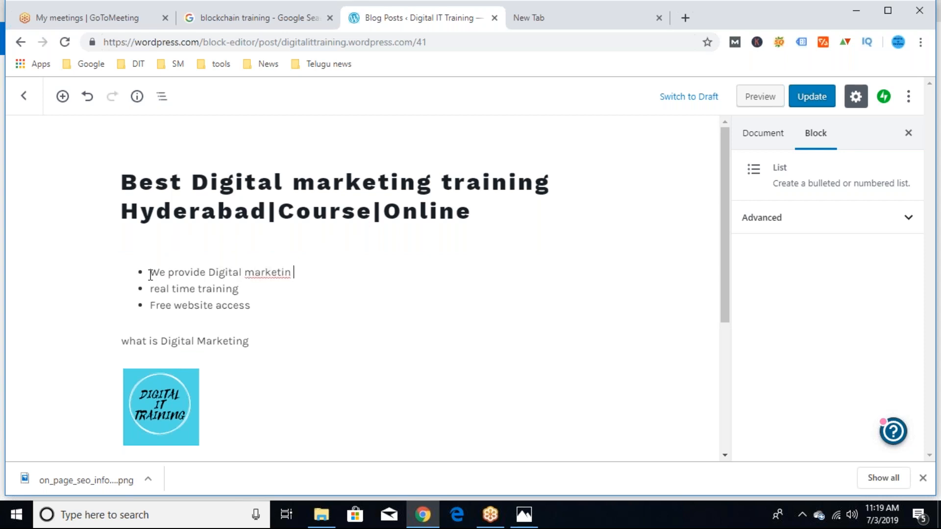
pyautogui.press('BackSpace')
pyautogui.press('BackSpace')
pyautogui.press('BackSpace')
pyautogui.write('ng trainin')
pyautogui.press('BackSpace')
pyautogui.press('BackSpace')
pyautogui.write('ning hyderabad')
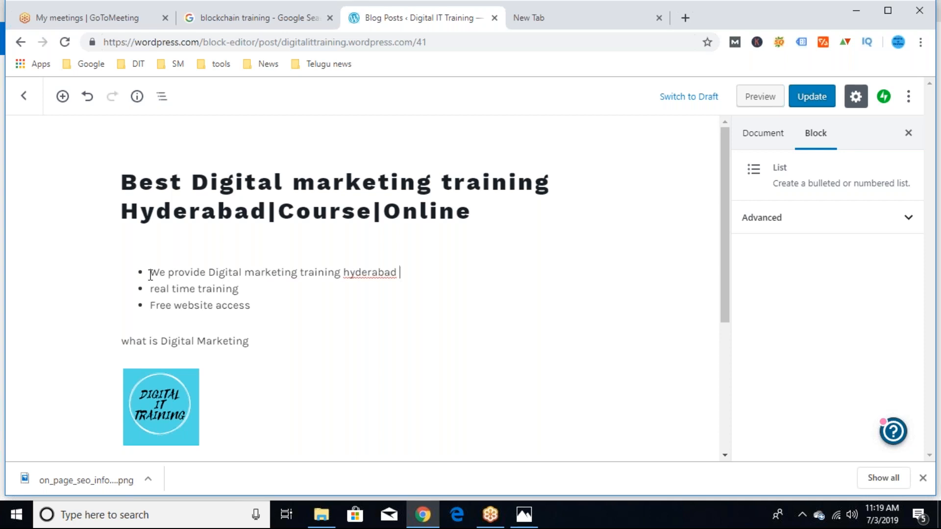
# Continue the first bullet with "best course for everyone with realtime project".
pyautogui.press('BackSpace')
pyautogui.write('best s')
pyautogui.press('BackSpace')
pyautogui.write('c')
pyautogui.press('BackSpace')
pyautogui.write('course for')
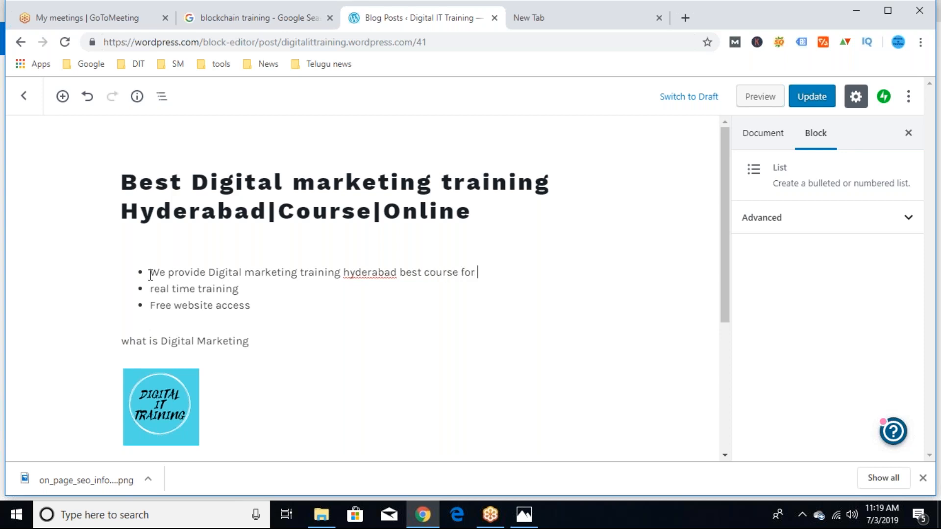
pyautogui.write('everyone with rea')
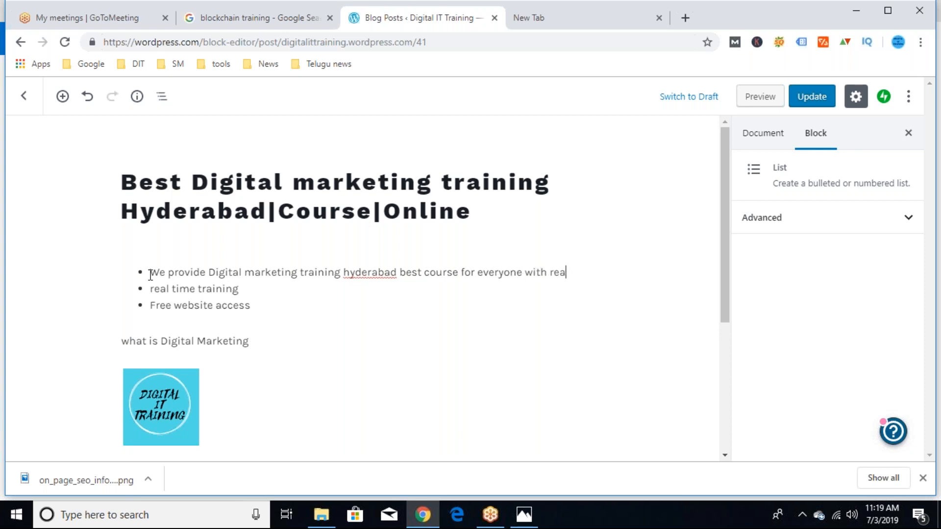
pyautogui.write('ltime project')
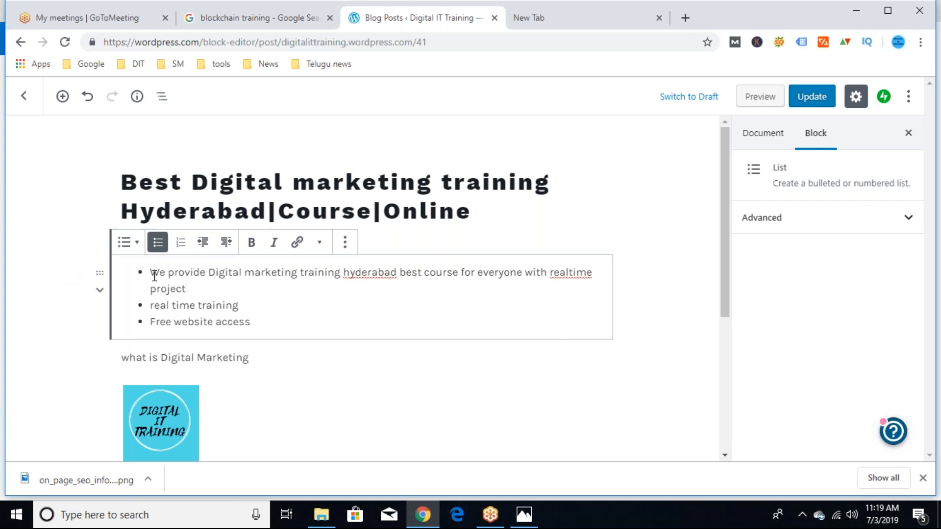
# Convert the bulleted list under the post title into separate plain paragraphs.
pyautogui.press('BackSpace')
pyautogui.click(128, 242)
pyautogui.click(174, 335)
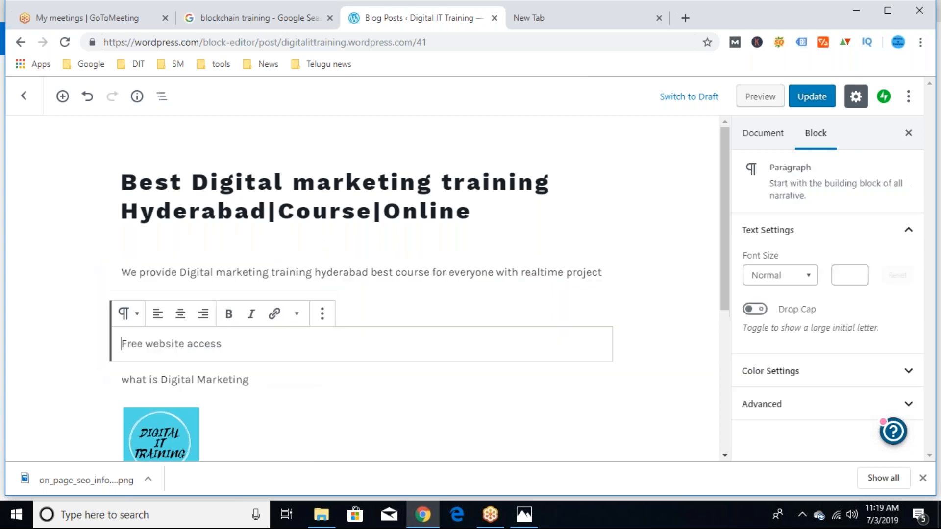
pyautogui.click(362, 286)
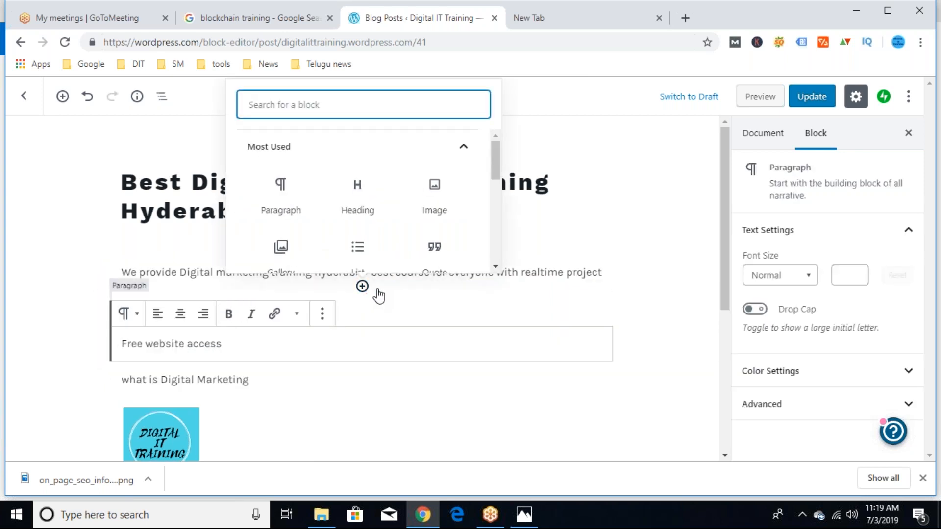
pyautogui.click(524, 274)
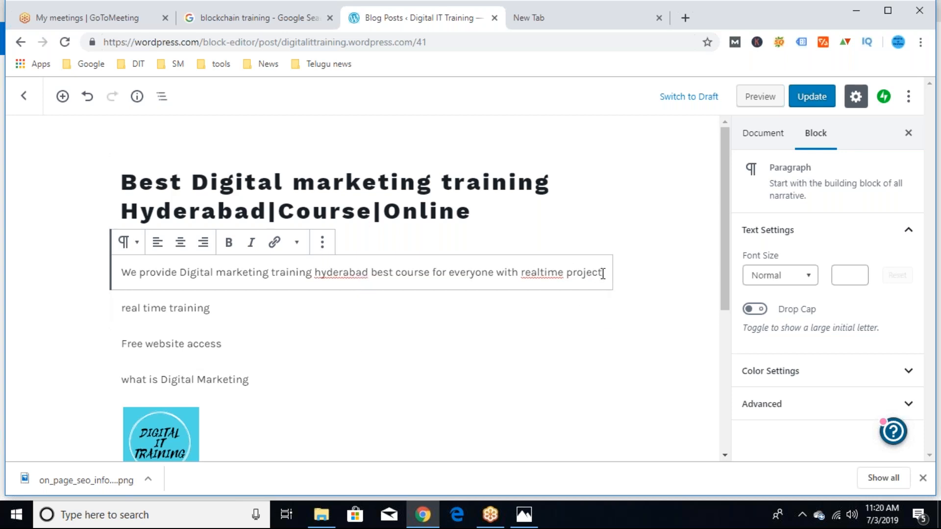
pyautogui.tripleClick(133, 310)
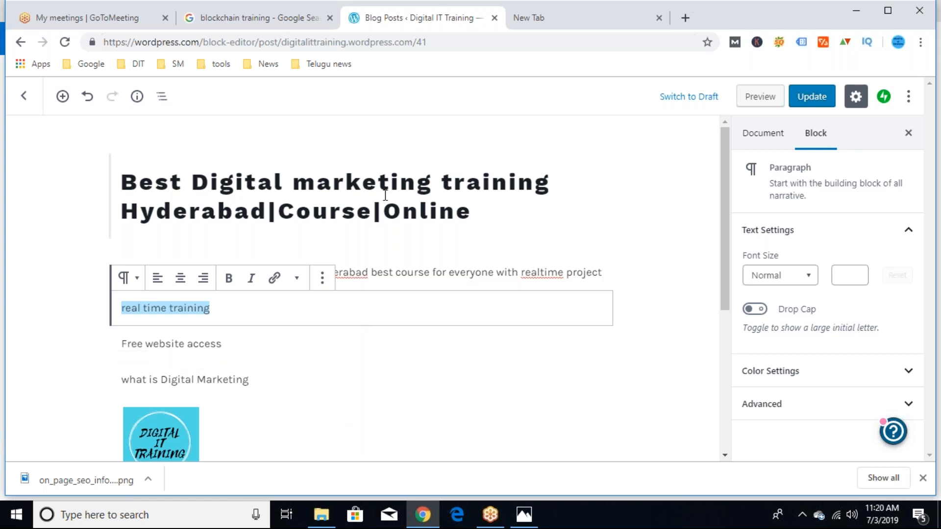
pyautogui.tripleClick(376, 276)
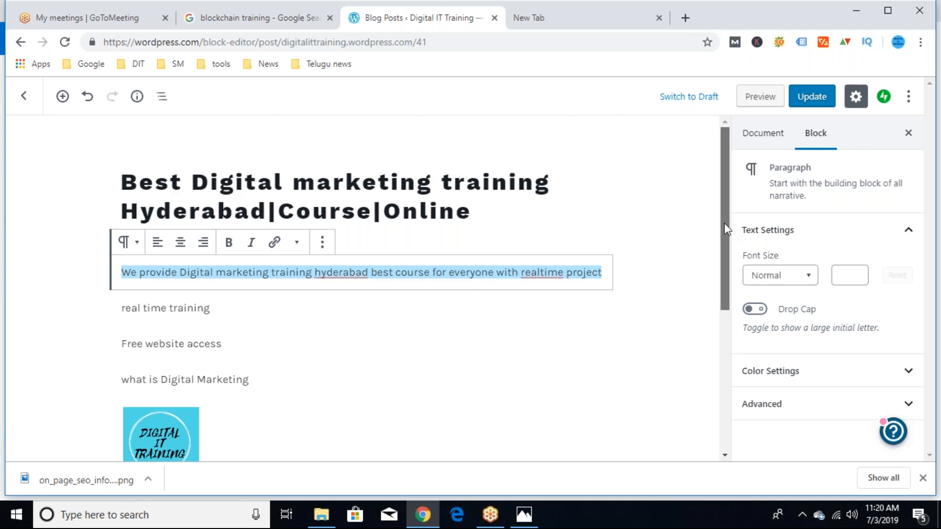
pyautogui.moveTo(727, 231); pyautogui.dragTo(739, 321)
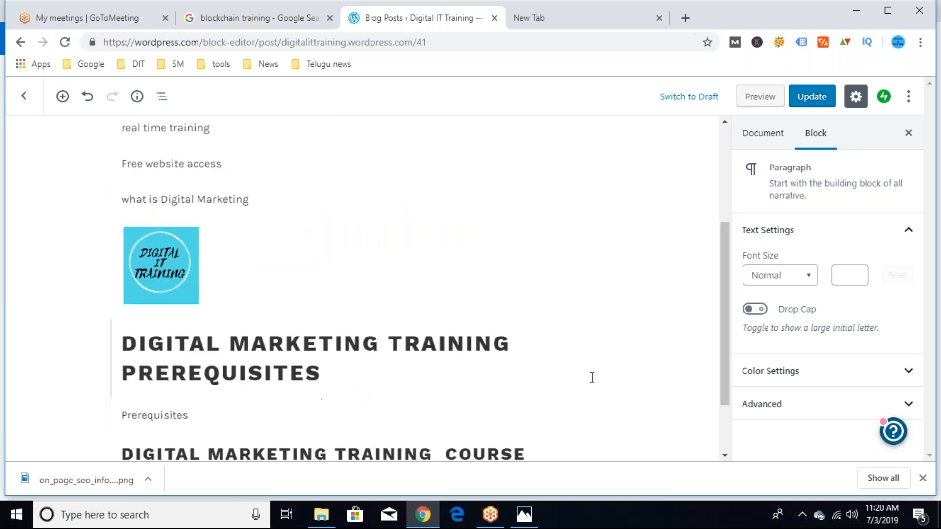
pyautogui.moveTo(727, 353); pyautogui.dragTo(716, 260)
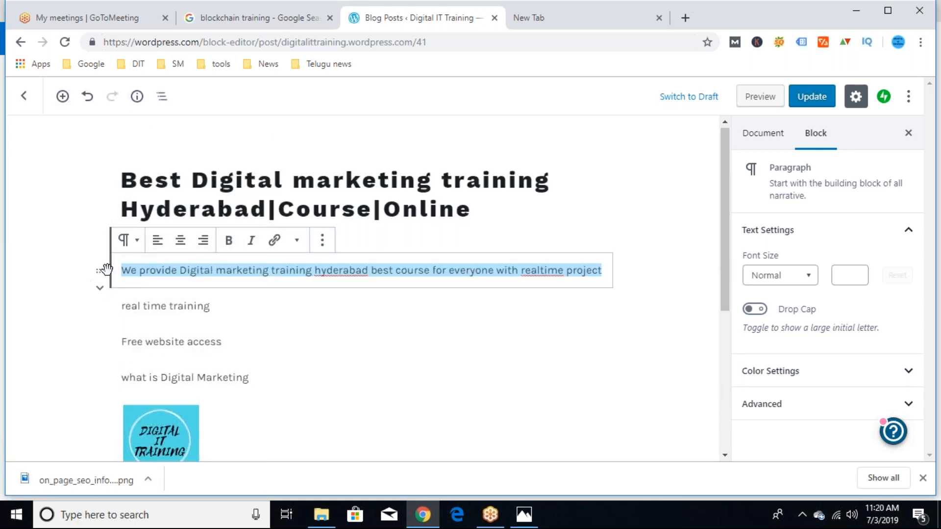
pyautogui.moveTo(205, 344); pyautogui.dragTo(595, 429)
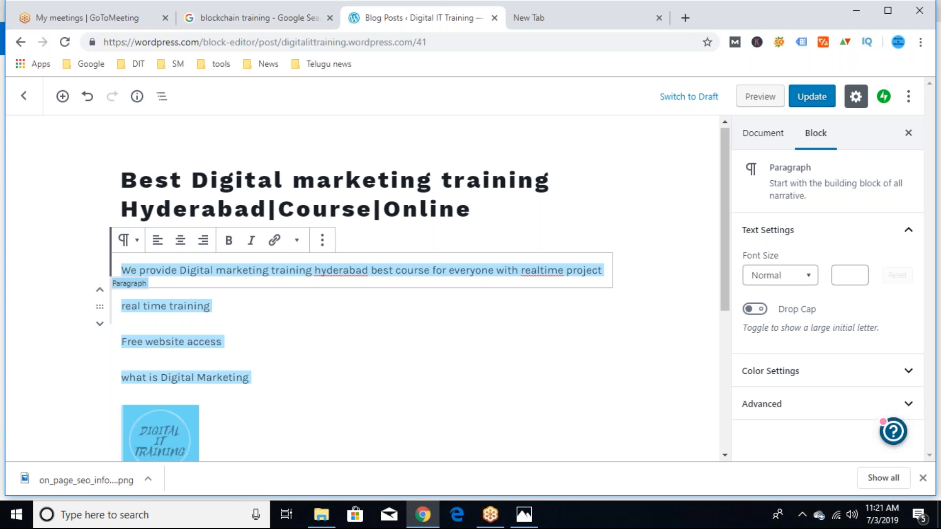
# Switch to the on-page SEO infographic in Photos and examine the tips following keyword use in the first 100 words.
pyautogui.click(512, 520)
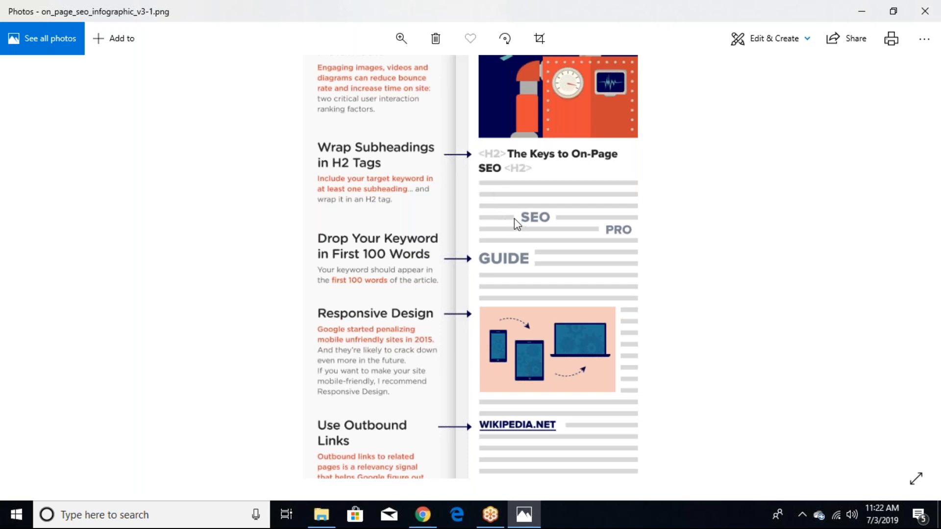
pyautogui.scroll(-1, 510, 216)
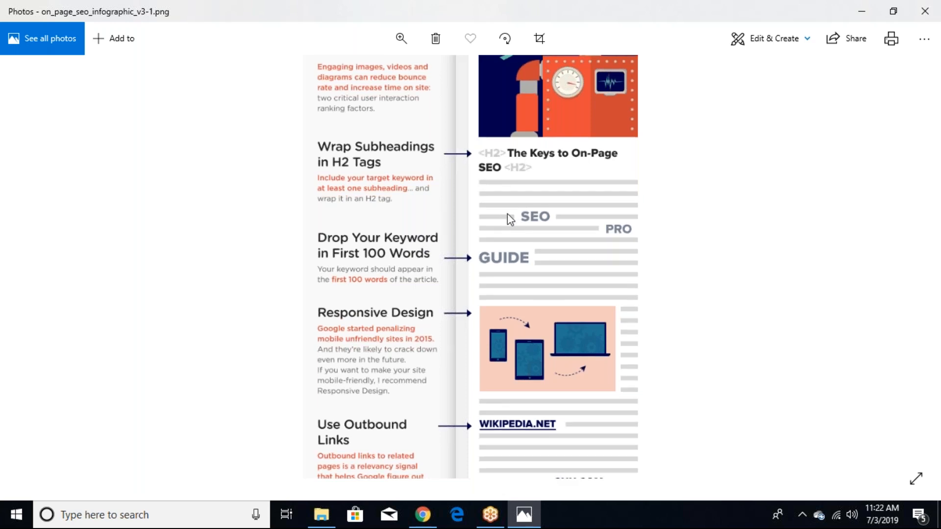